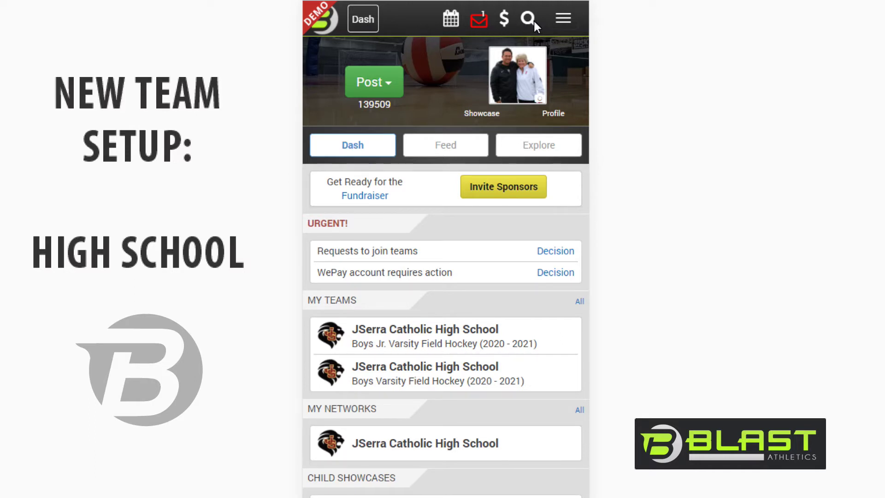
Glance at the team posting options, then open the Boys Jr. Varsity Field Hockey team page
click(382, 90)
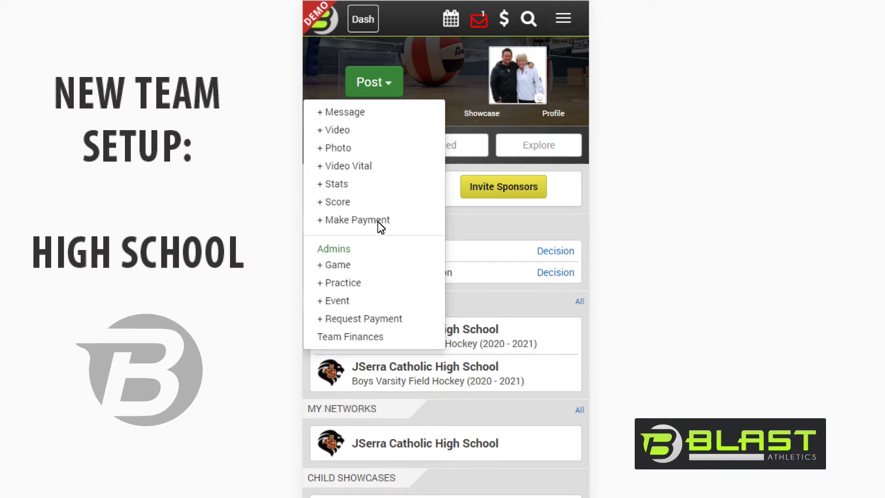
click(373, 82)
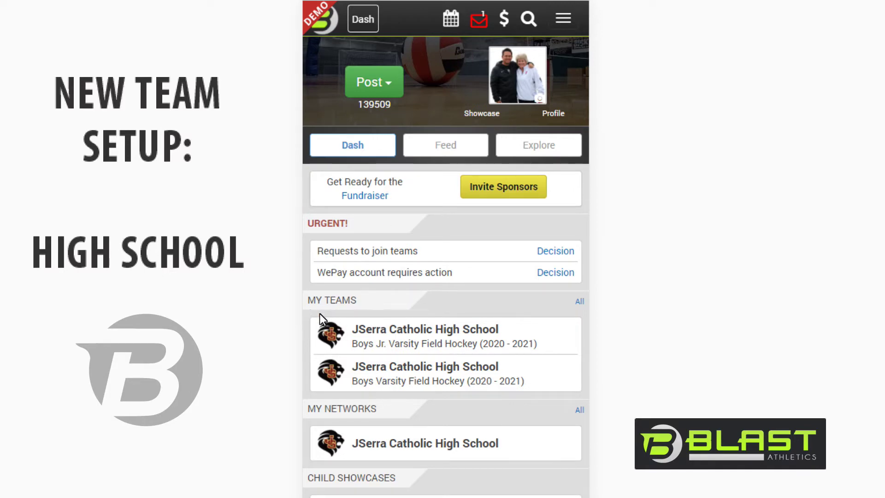
click(406, 333)
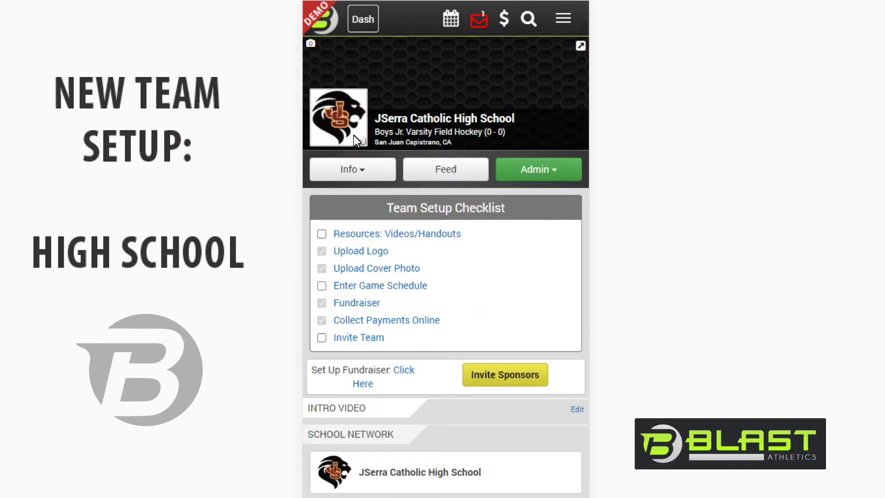
View the Jr. Varsity roster under Info, then go back to the team home page
click(367, 170)
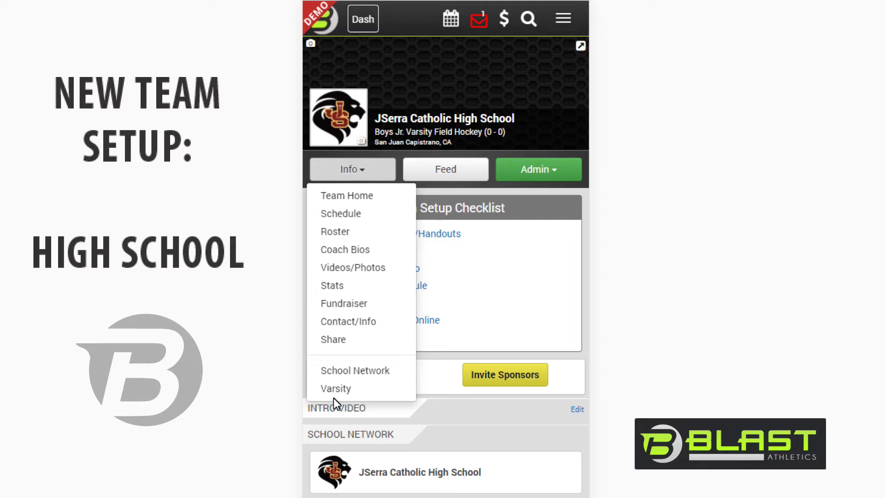
click(336, 234)
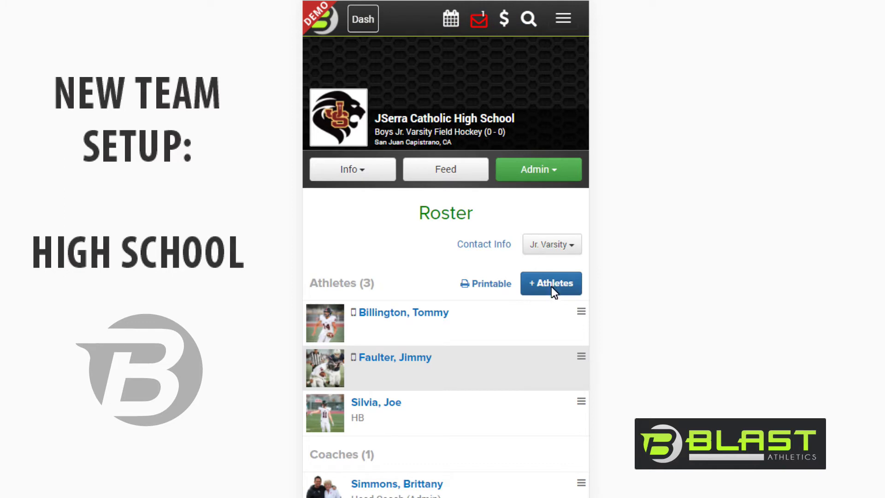
scroll(528, 298, down, 2)
scroll(522, 311, up, 2)
key(alt+Left)
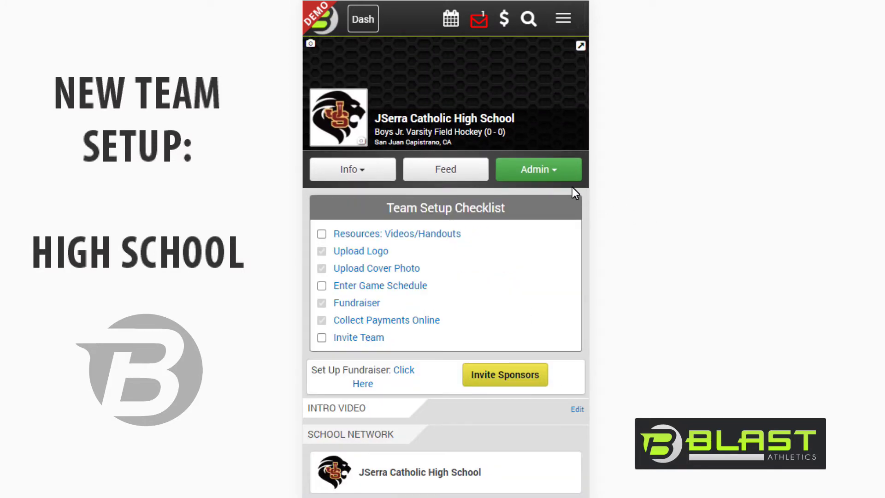
Start a new recurring practice that repeats on Mondays, Wednesdays and Fridays
click(556, 175)
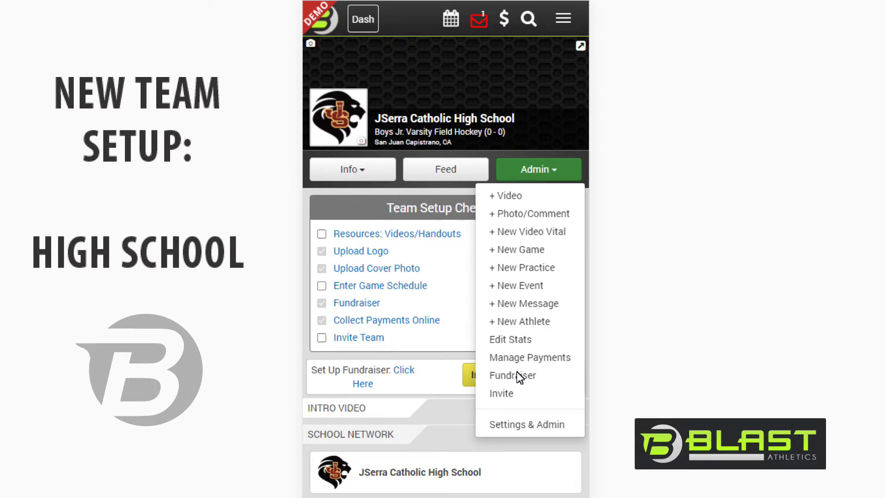
click(521, 275)
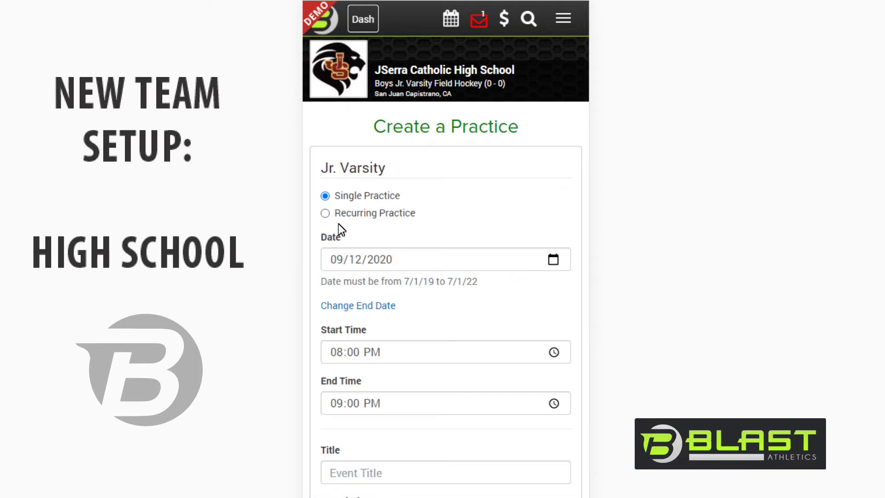
click(364, 216)
scroll(545, 192, down, 3)
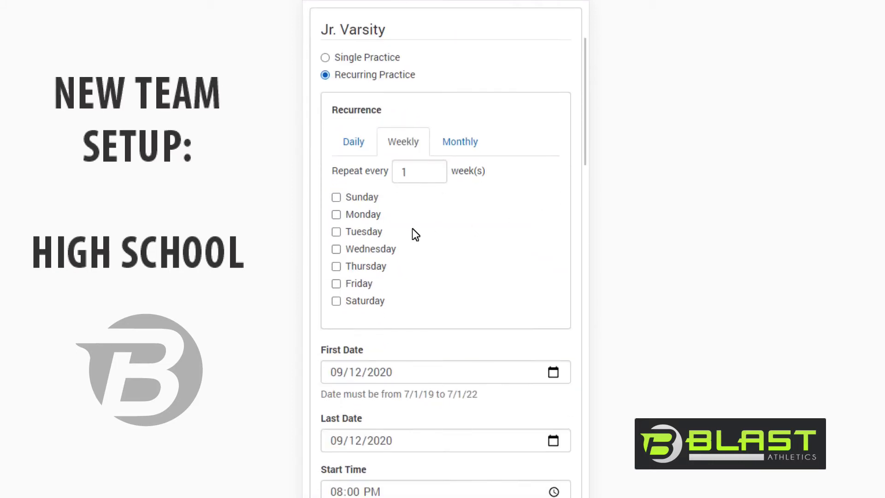
click(372, 219)
click(373, 252)
click(361, 287)
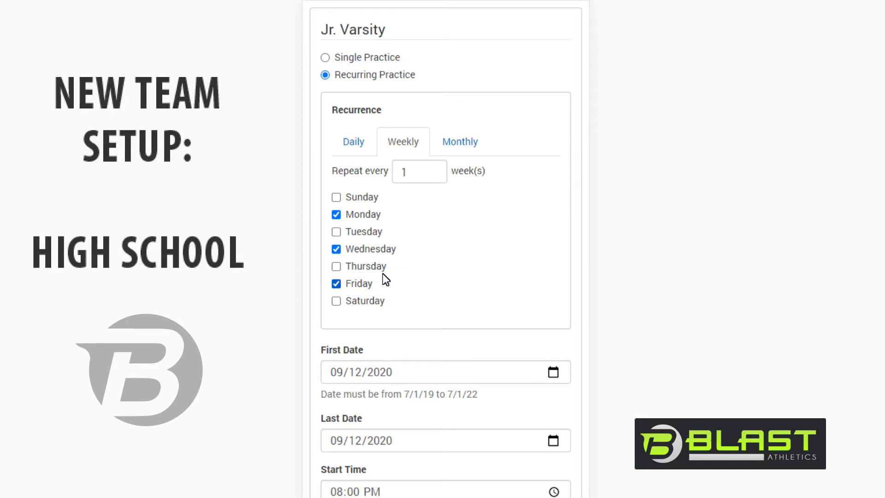
scroll(414, 244, down, 4)
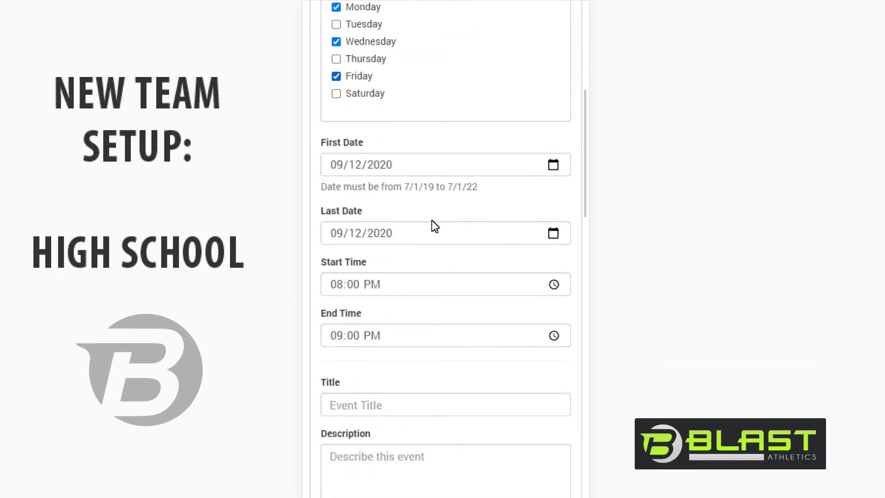
Set the last date to 11/27/2020 and the practice time to 2–4 PM
click(557, 239)
click(454, 261)
click(454, 261)
click(434, 364)
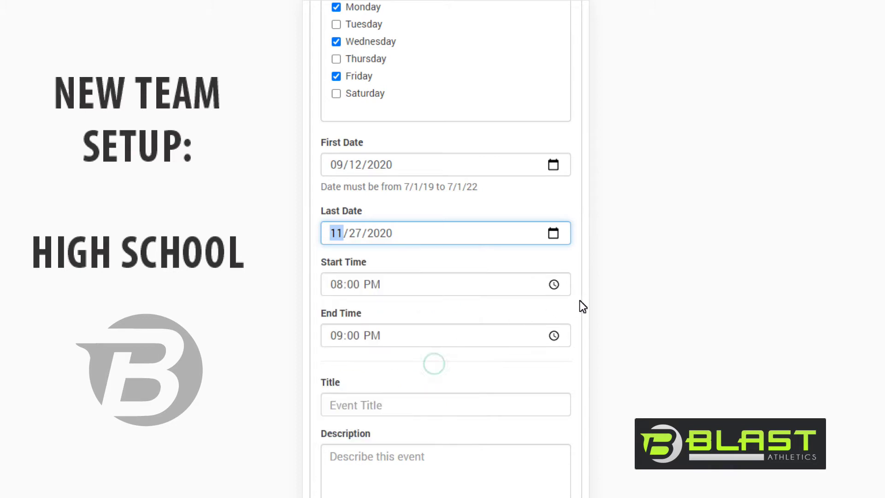
scroll(579, 304, down, 5)
click(341, 78)
text(2)
key(Tab)
key(Tab)
text(4)
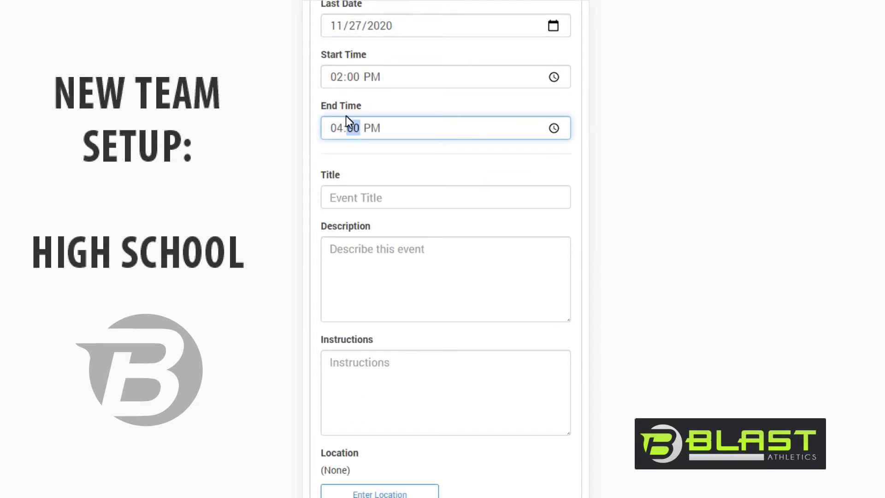
Title the practice 'Daily Practice' with the description 'Bring gear'
click(400, 190)
text(D)
click(393, 225)
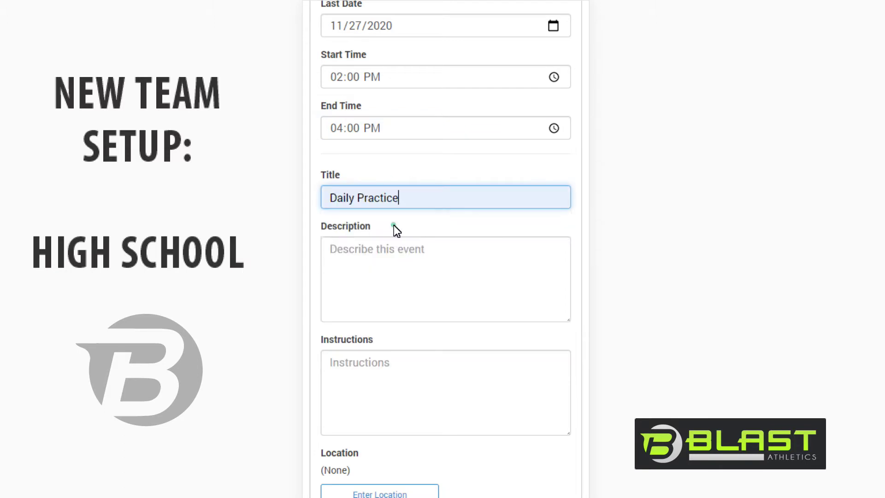
click(385, 291)
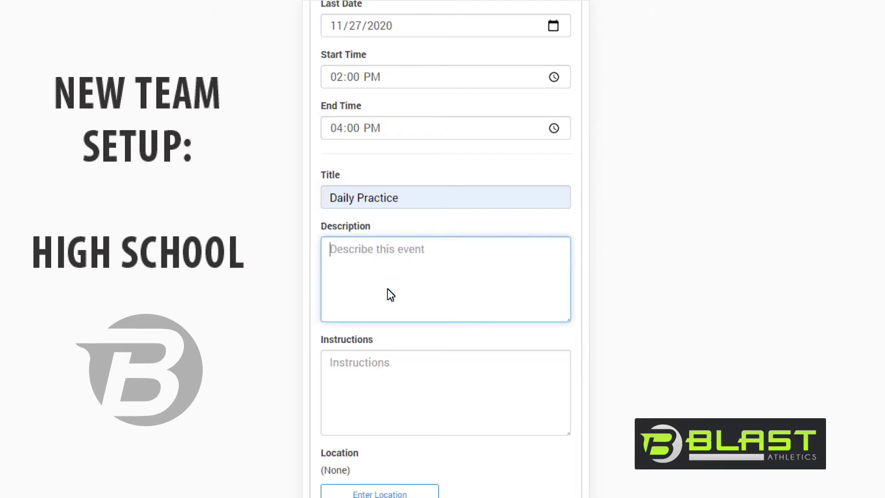
text(Bring gear)
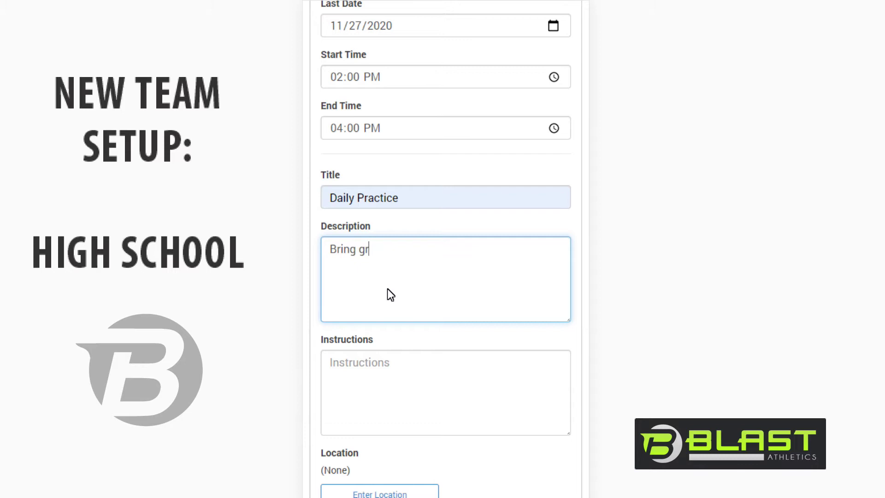
scroll(395, 341, down, 5)
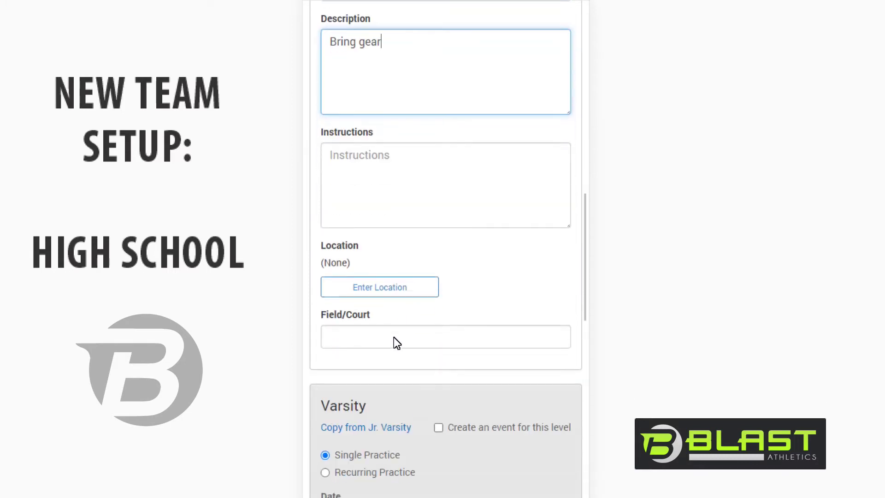
Hold the practice at JSerra Catholic High School on the Lower Field
click(392, 290)
click(376, 190)
click(565, 359)
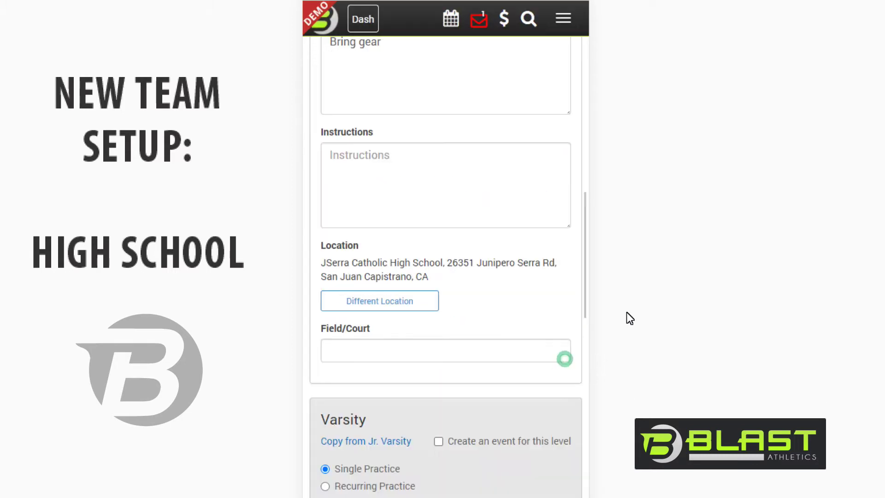
click(432, 282)
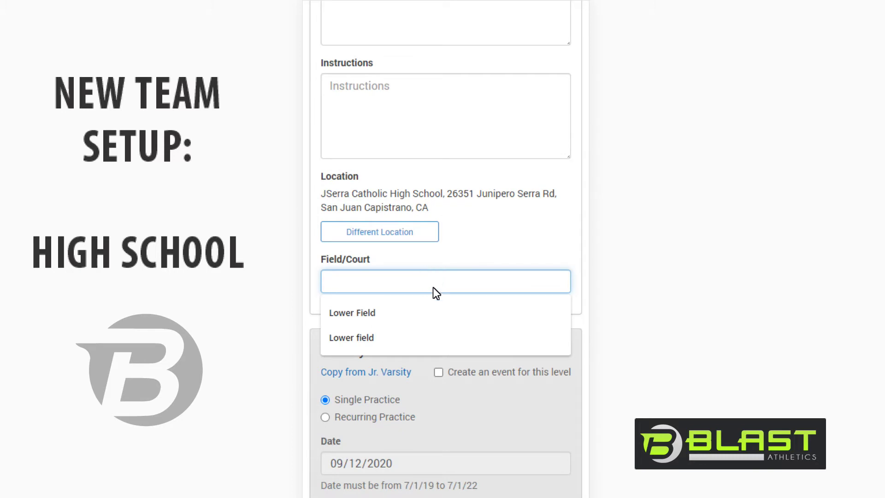
click(397, 315)
scroll(553, 327, down, 6)
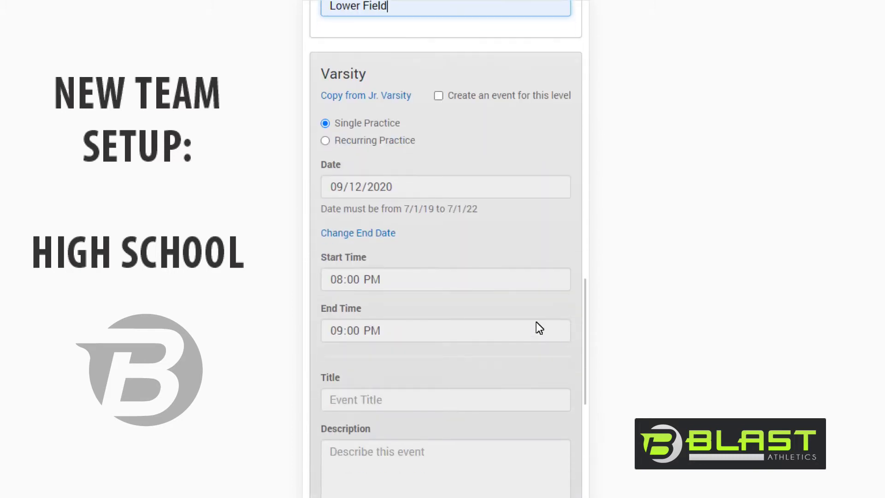
Add a matching Varsity practice on Main Field and create both practices
click(439, 97)
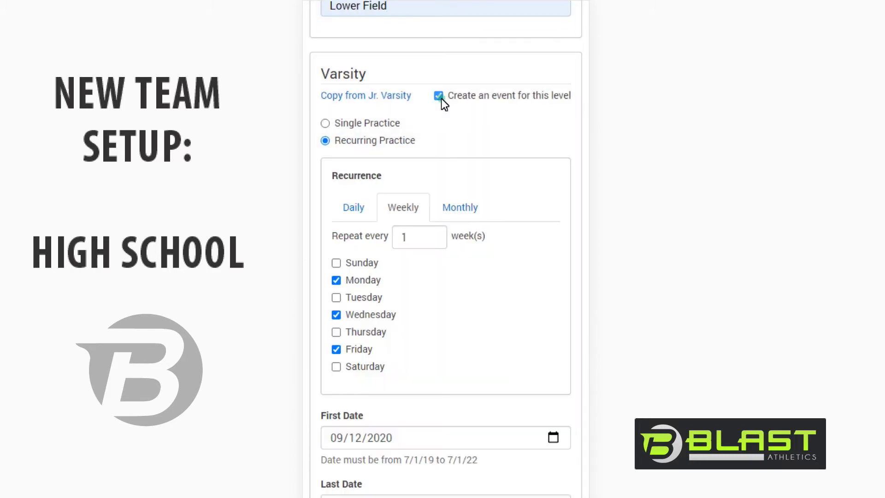
scroll(438, 115, down, 3)
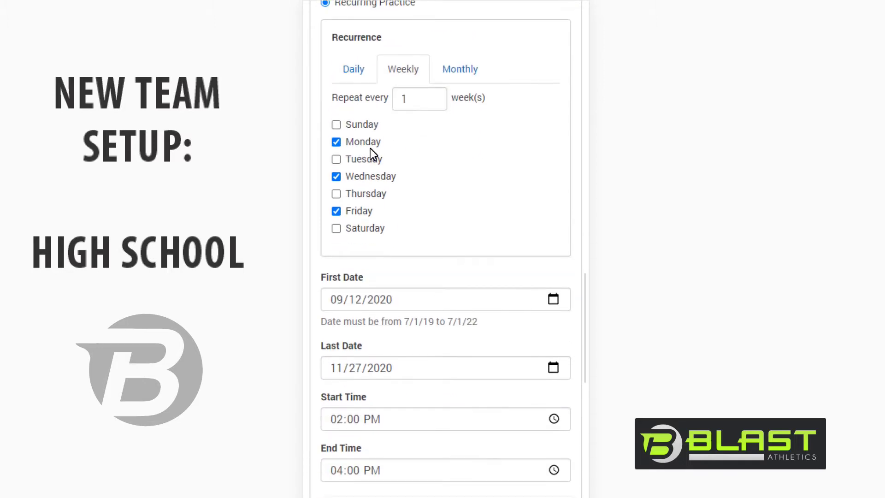
scroll(451, 249, down, 9)
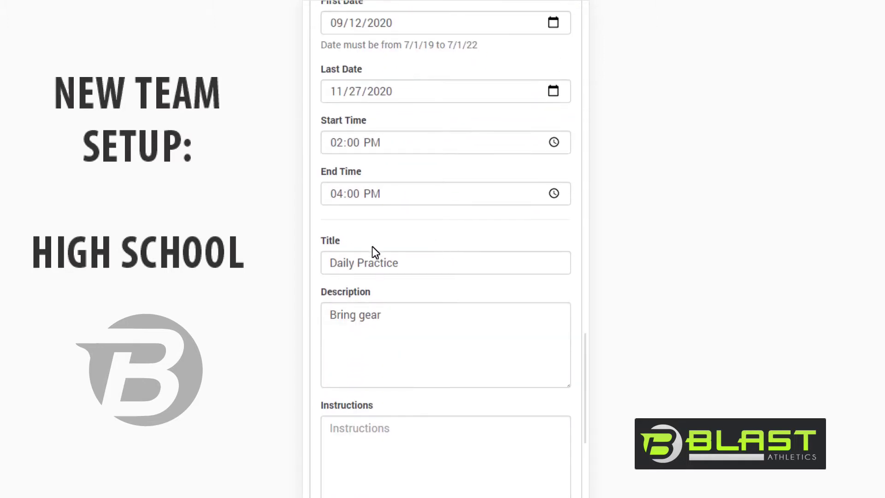
scroll(374, 269, down, 3)
click(359, 356)
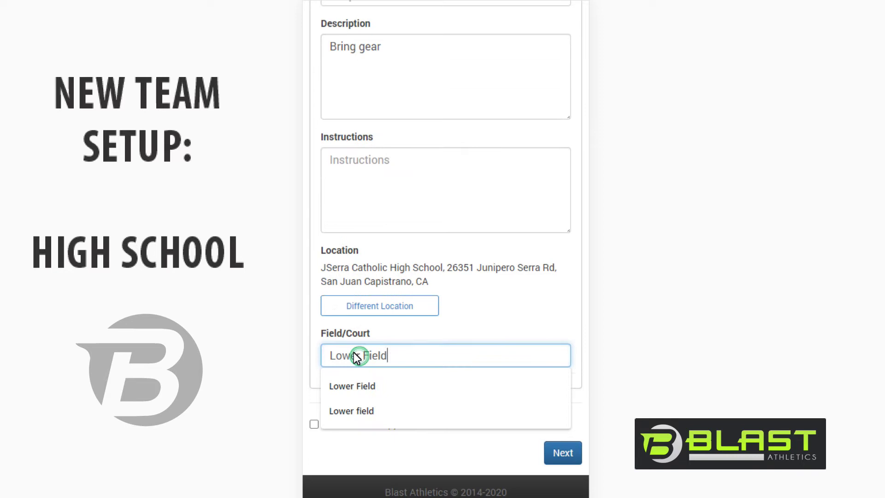
key(BackSpace)
key(BackSpace)
key(BackSpace)
key(BackSpace)
key(BackSpace)
key(BackSpace)
key(BackSpace)
key(BackSpace)
key(BackSpace)
key(BackSpace)
key(BackSpace)
text(Main File)
key(BackSpace)
key(BackSpace)
text(eld)
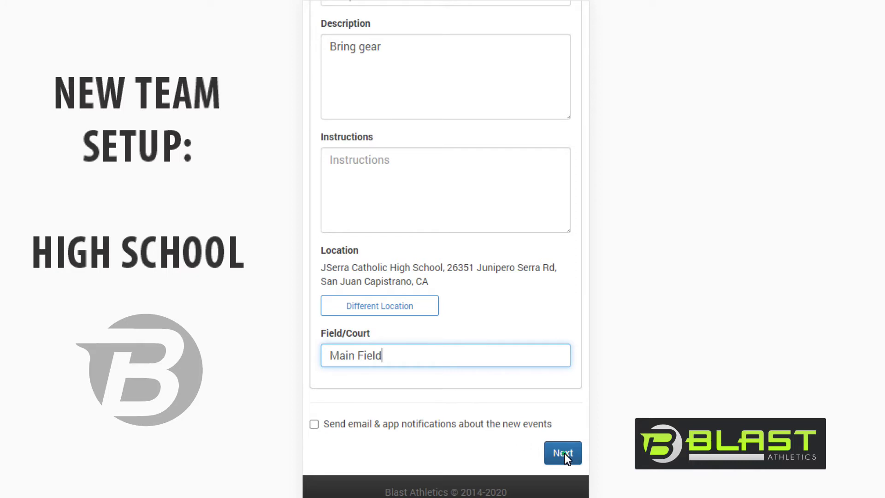
click(563, 452)
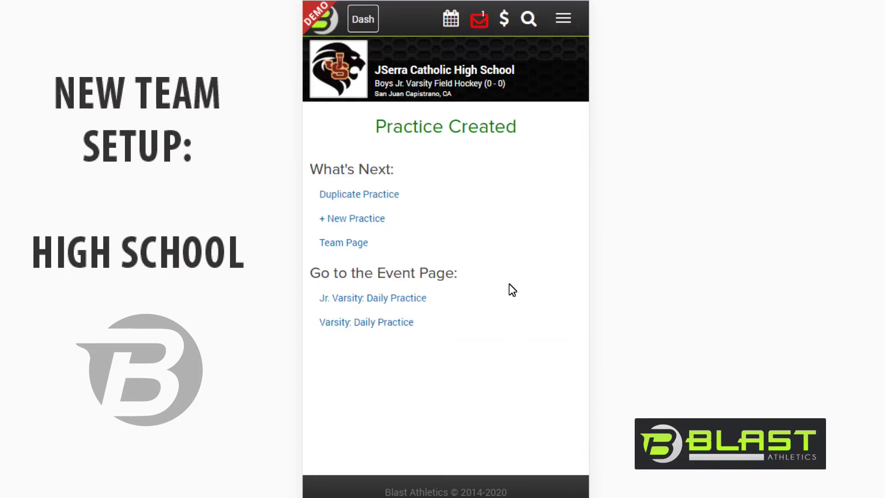
Open the Jr. Varsity Daily Practice event and bring up its Edit Practice page
click(416, 303)
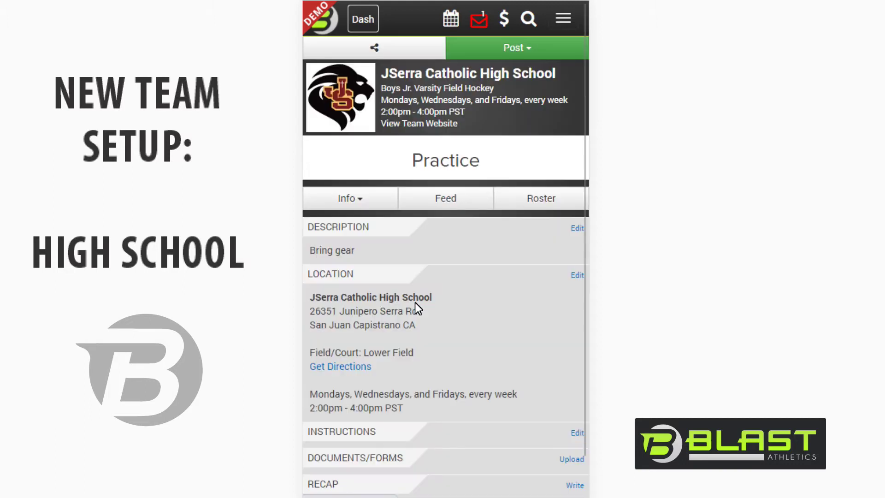
click(502, 48)
click(502, 109)
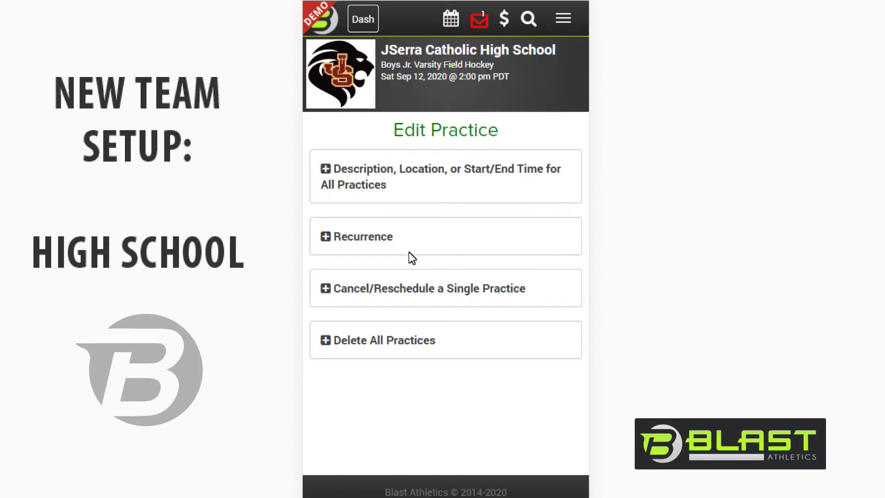
Cancel the Mon 10/12/20 practice with the team notification turned off
click(470, 295)
scroll(469, 293, down, 5)
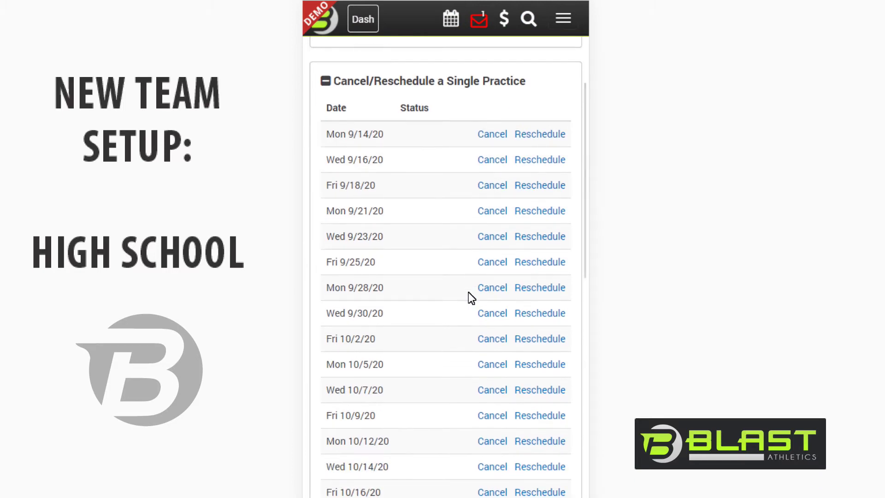
scroll(467, 289, down, 2)
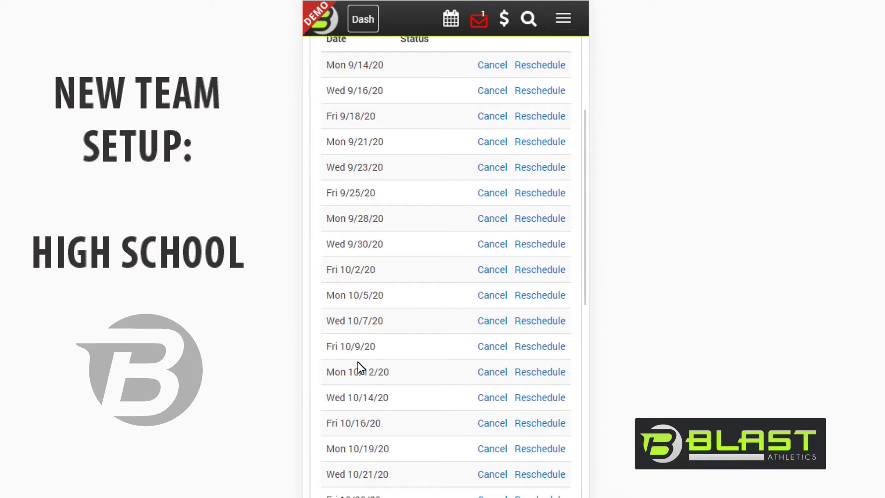
click(497, 375)
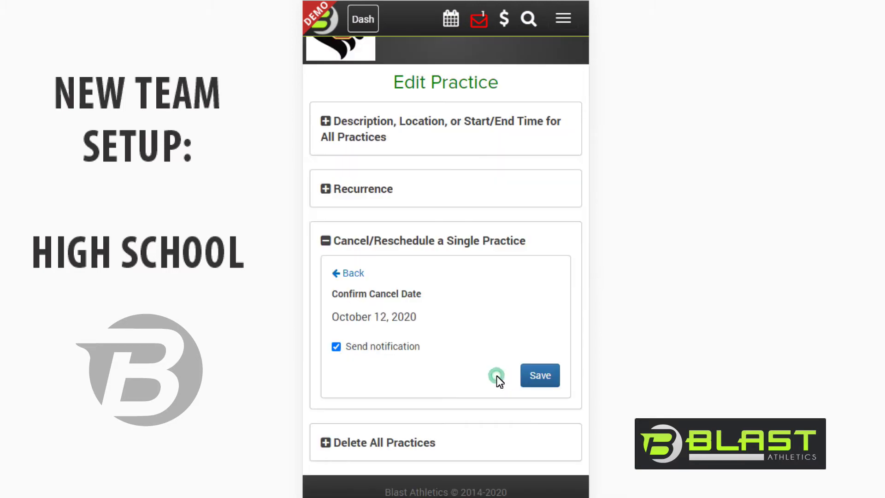
click(336, 347)
click(545, 378)
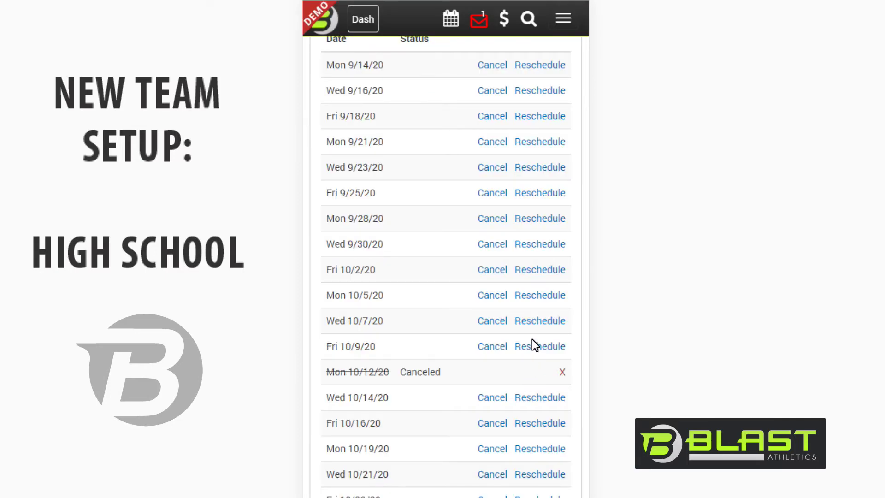
scroll(530, 341, up, 6)
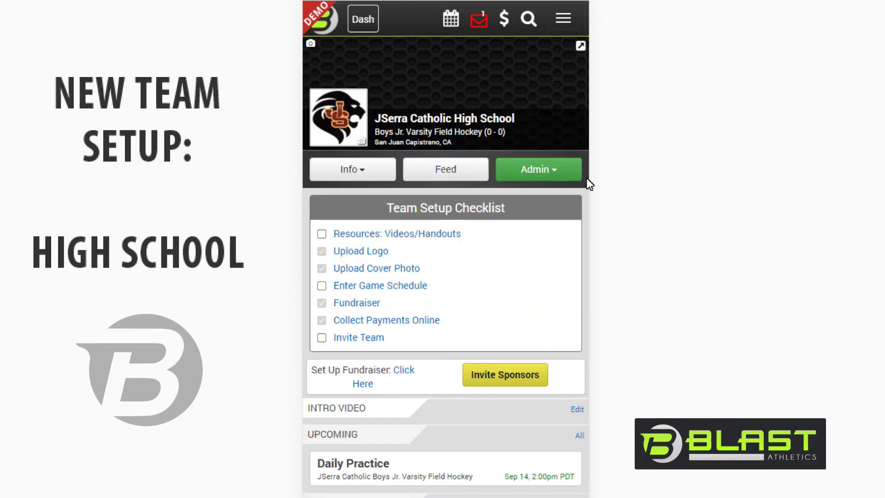
click(568, 176)
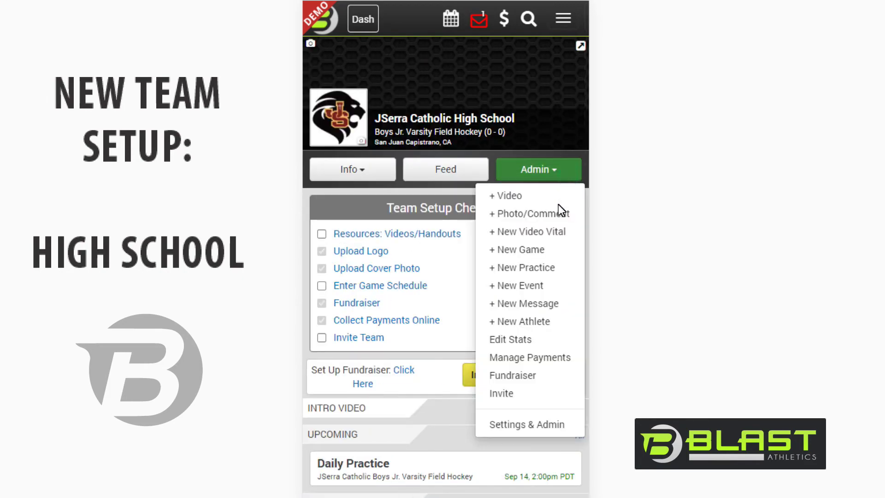
Start a new game with Mission Viejo High School as the opponent
click(530, 249)
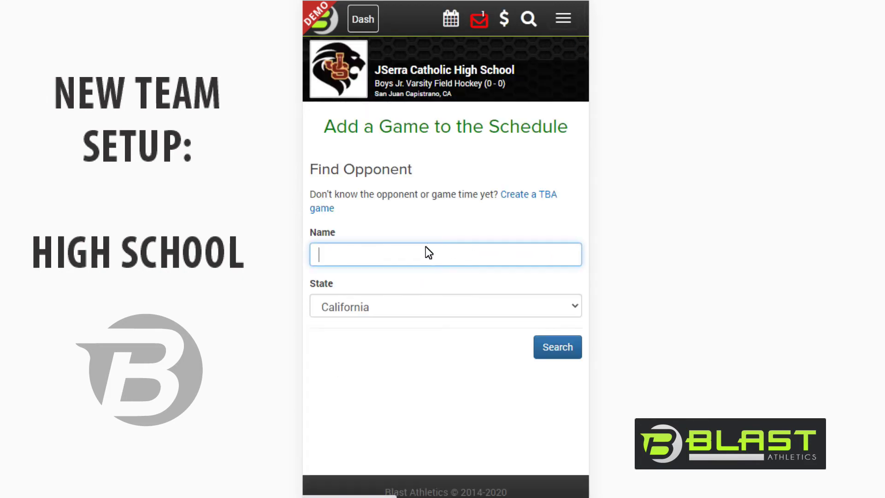
text(mis)
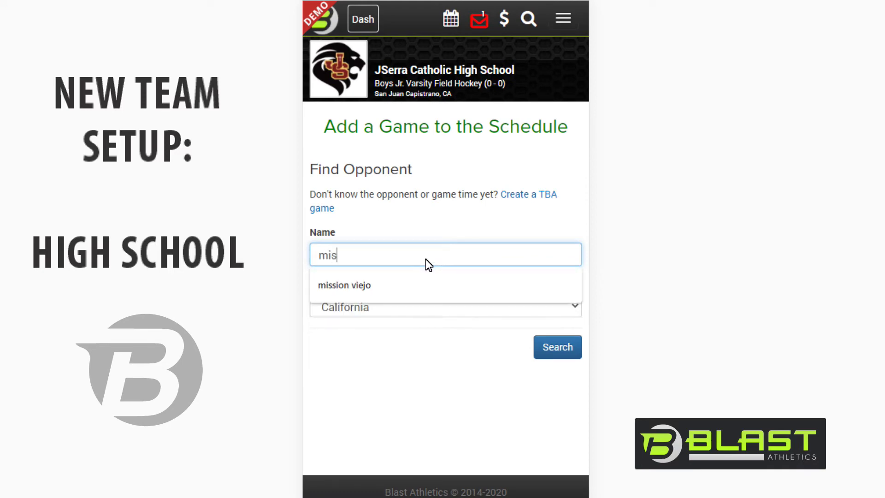
click(413, 282)
click(565, 354)
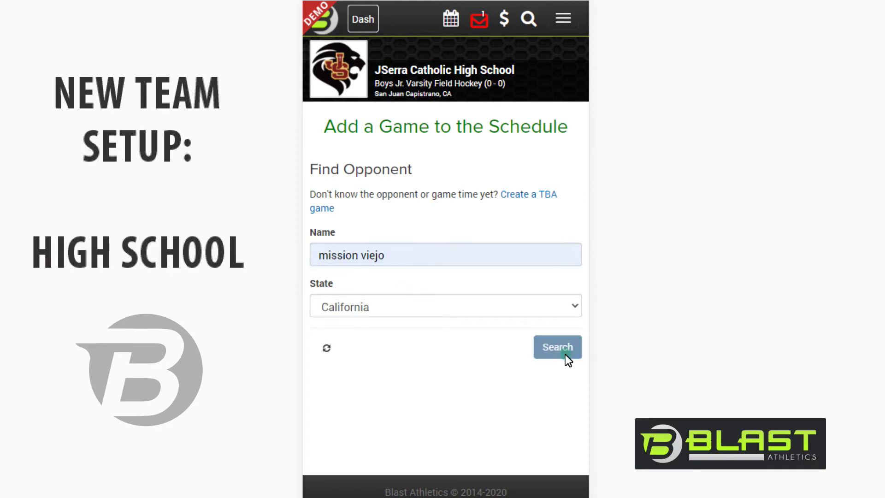
click(556, 256)
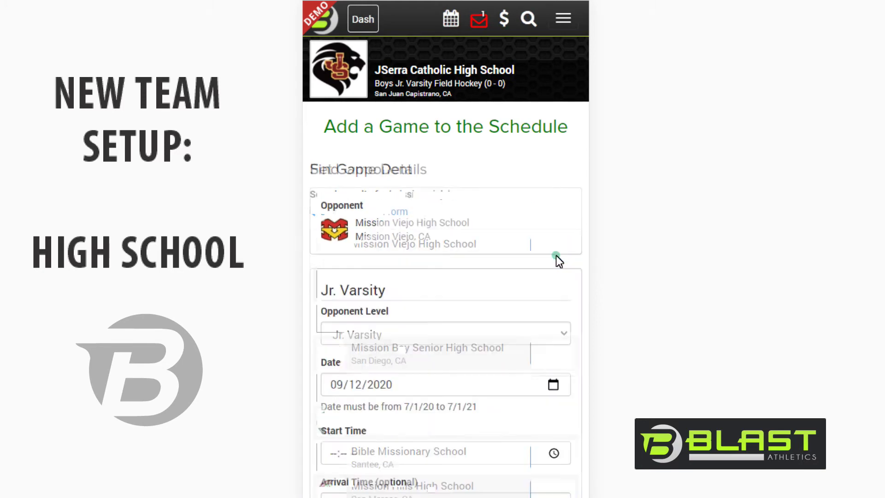
scroll(493, 265, down, 4)
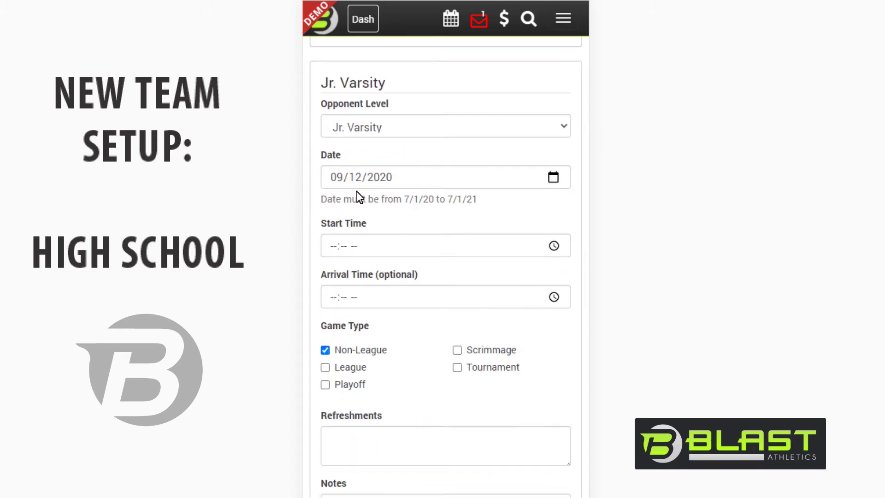
Set a 4:00 PM start, streaming URL nfhs.com, and location JSerra Catholic High School
click(331, 245)
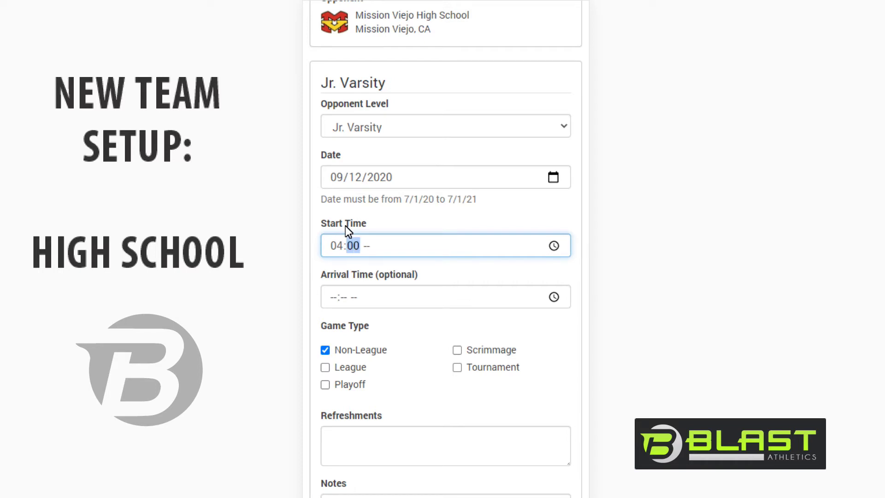
text(p)
scroll(390, 302, down, 2)
scroll(378, 277, down, 2)
scroll(392, 302, down, 1)
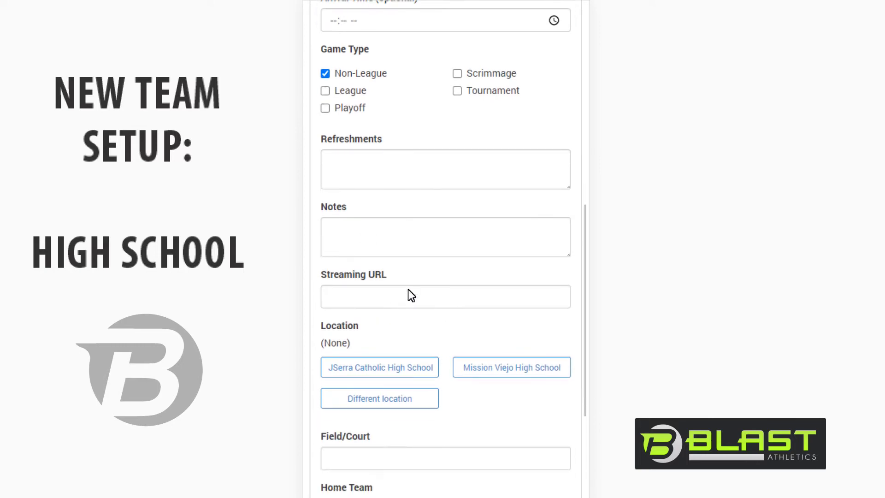
click(408, 299)
click(399, 326)
scroll(505, 298, down, 3)
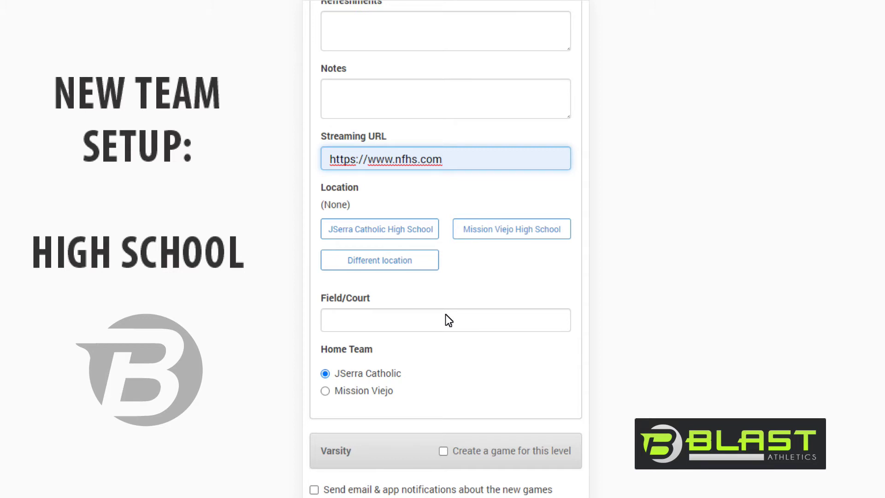
click(410, 236)
scroll(410, 240, down, 2)
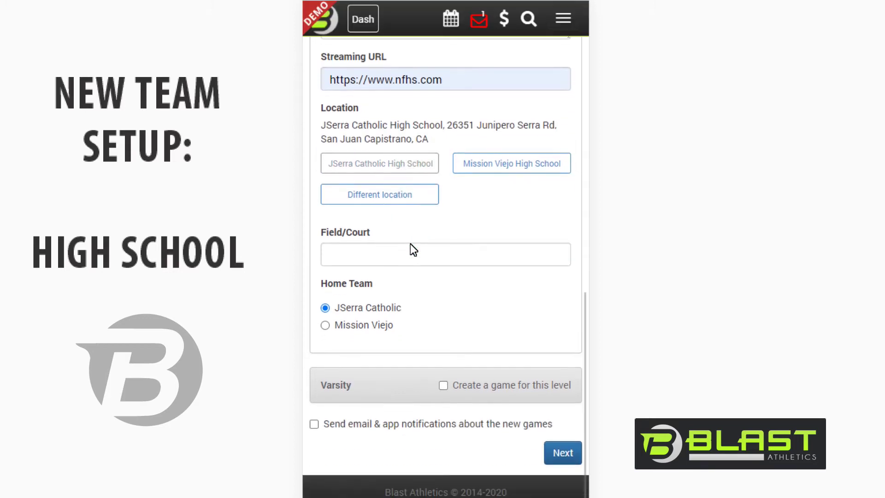
Add a Varsity game starting at 6:00 PM and create both games
click(459, 387)
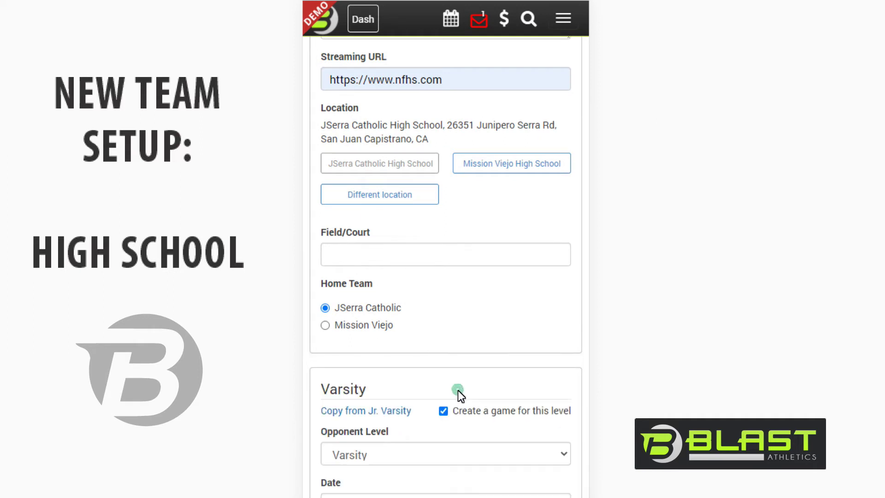
scroll(476, 332, down, 6)
click(330, 230)
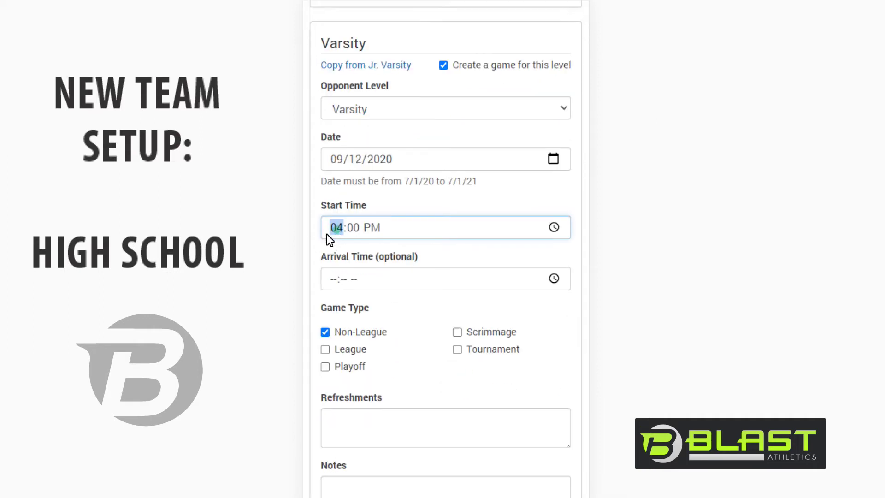
text(6)
scroll(331, 225, down, 7)
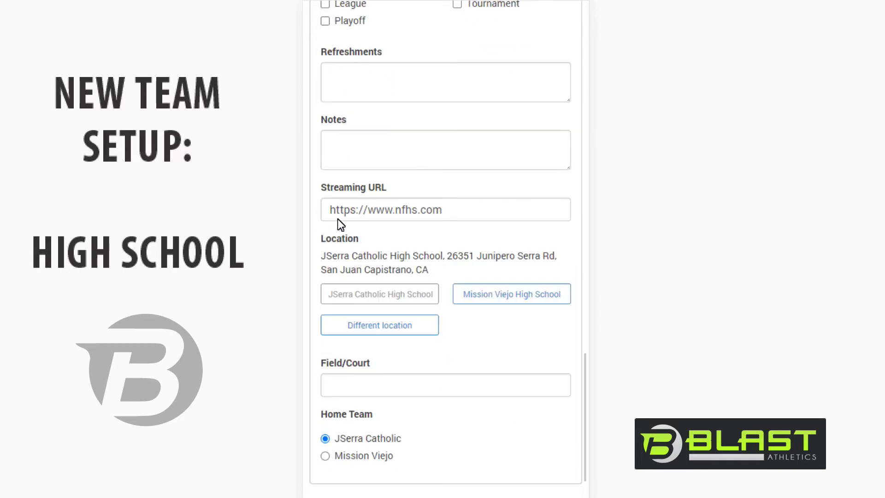
scroll(416, 286, up, 3)
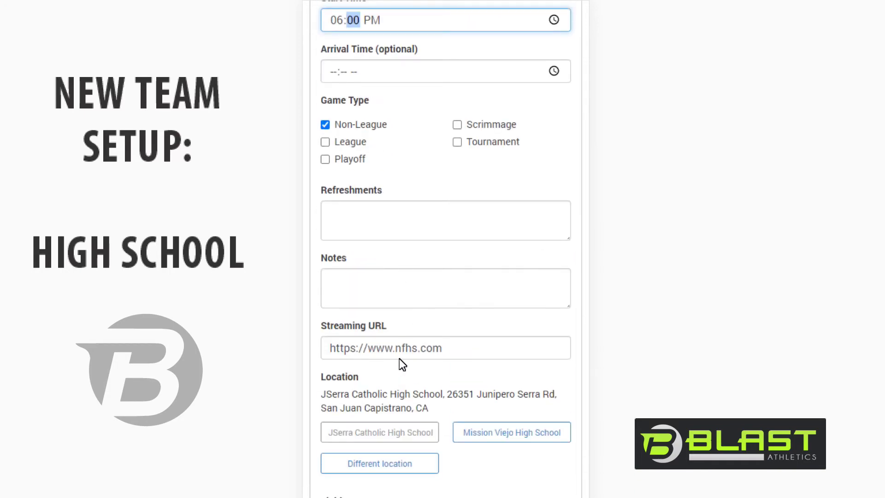
scroll(400, 359, down, 5)
scroll(406, 359, down, 1)
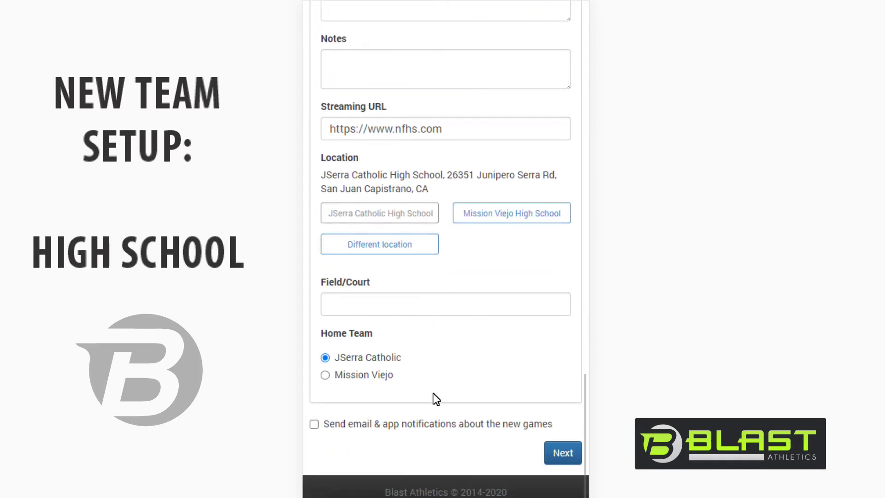
click(571, 456)
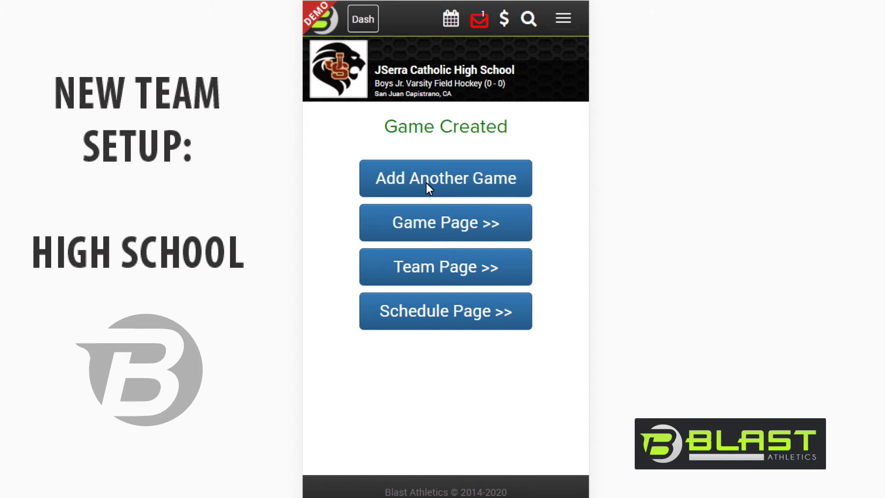
Open and save the team fundraiser's details, then return to the team home page
click(444, 84)
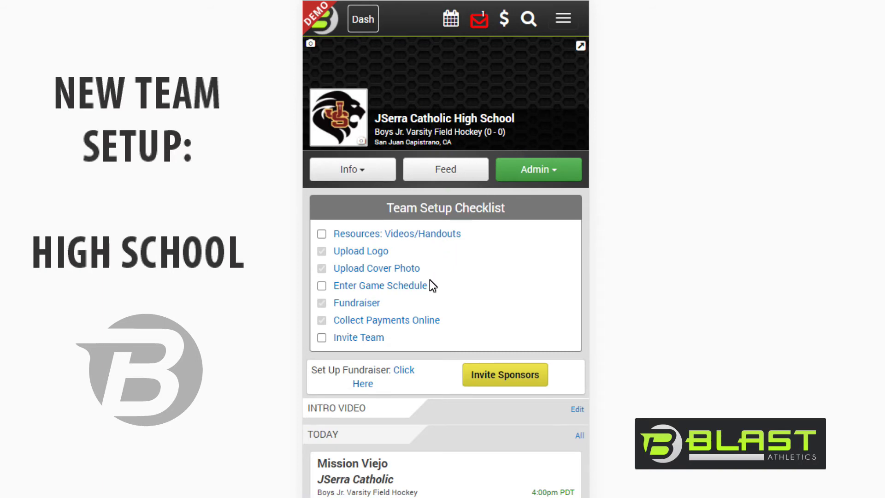
click(363, 304)
scroll(363, 305, down, 7)
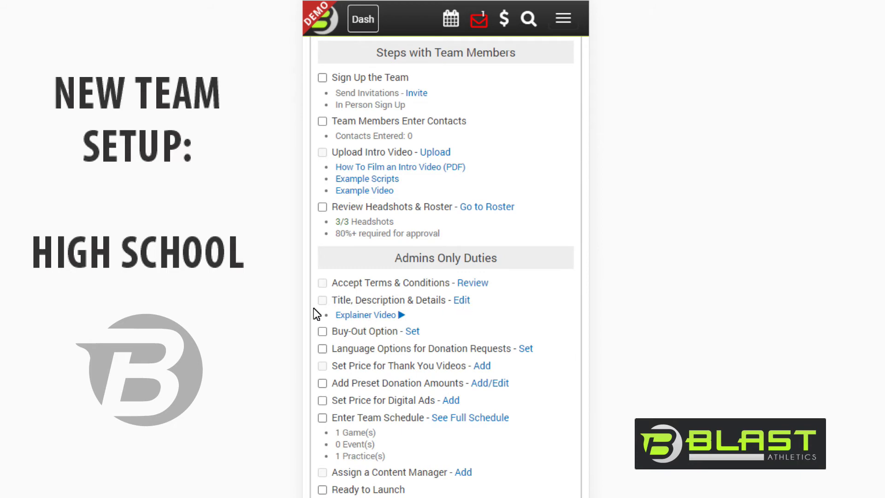
click(464, 302)
scroll(467, 303, down, 15)
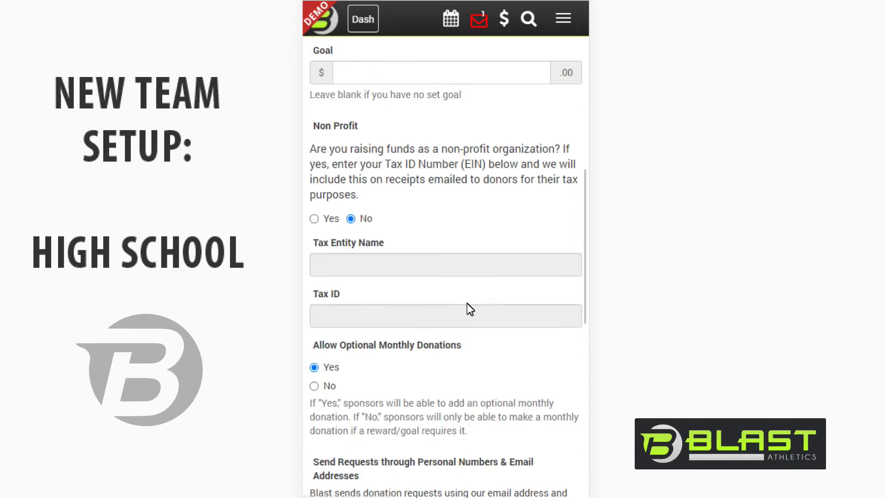
scroll(466, 304, down, 2)
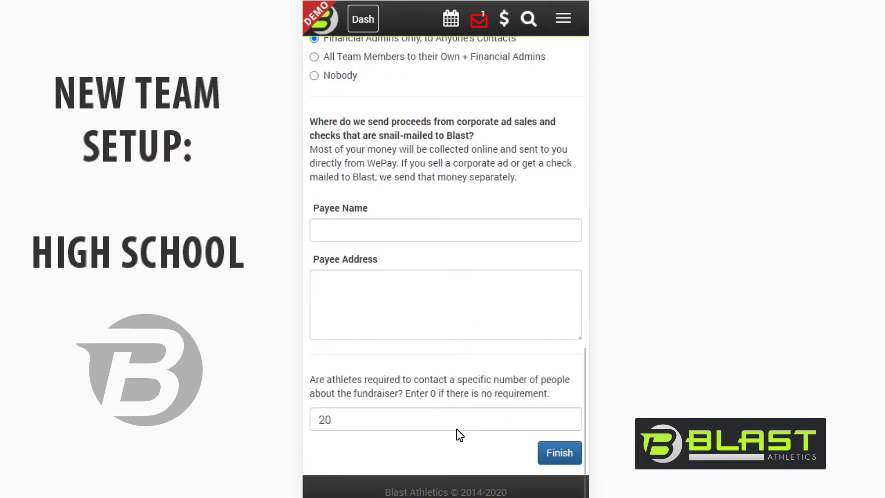
click(565, 455)
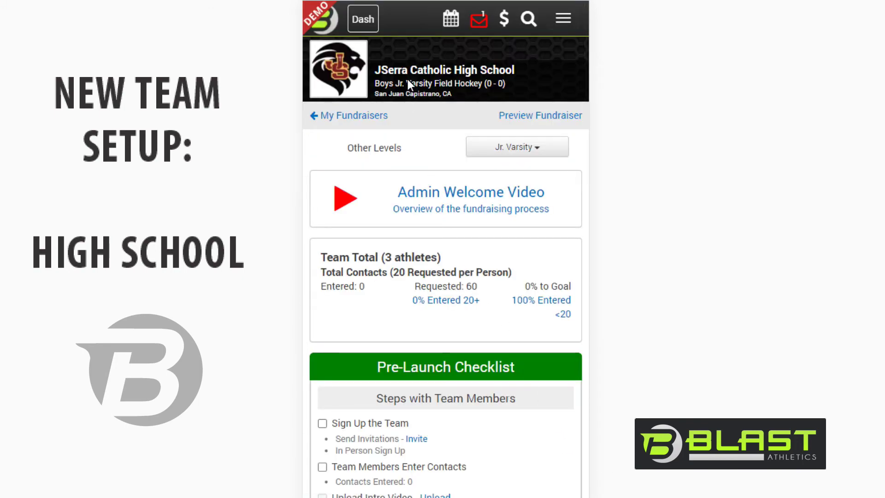
click(436, 88)
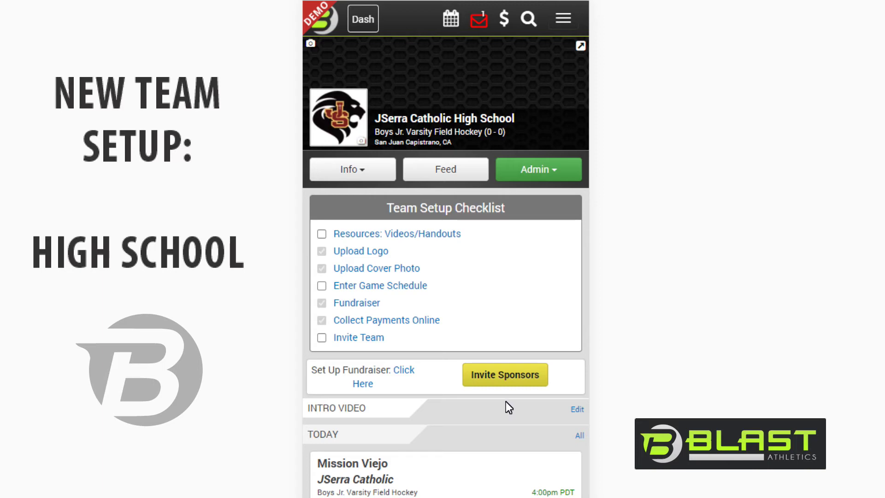
scroll(505, 402, down, 2)
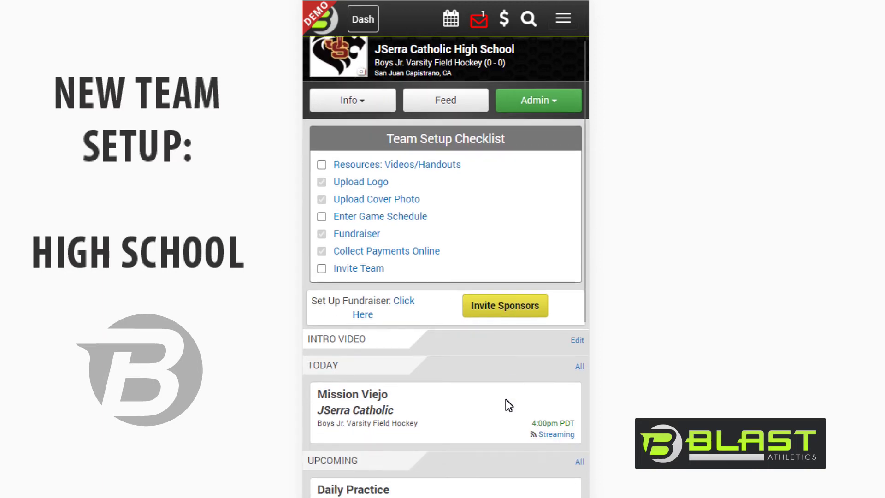
Create a 'Team Dinners' payment request described 'Food during season', applied to future athletes
click(385, 255)
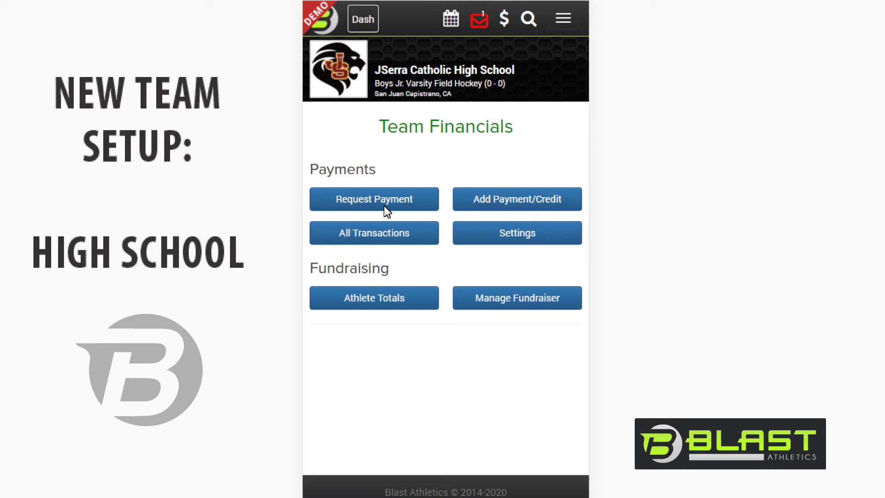
click(386, 211)
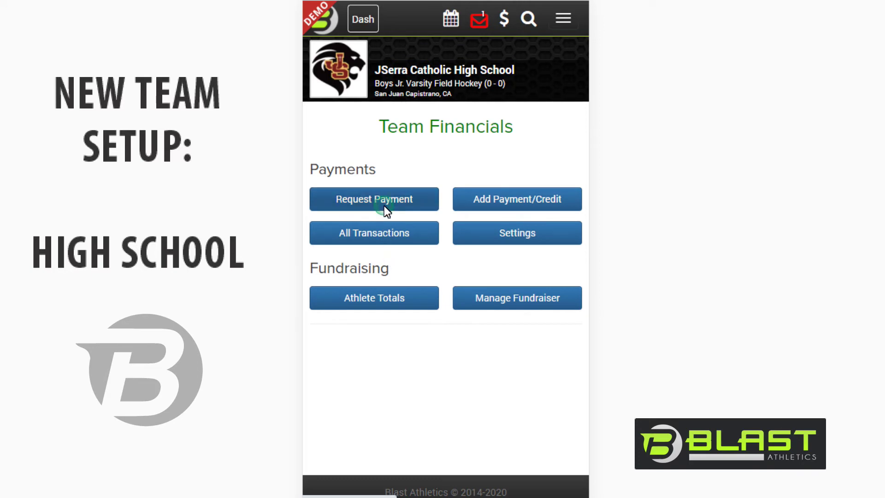
click(387, 182)
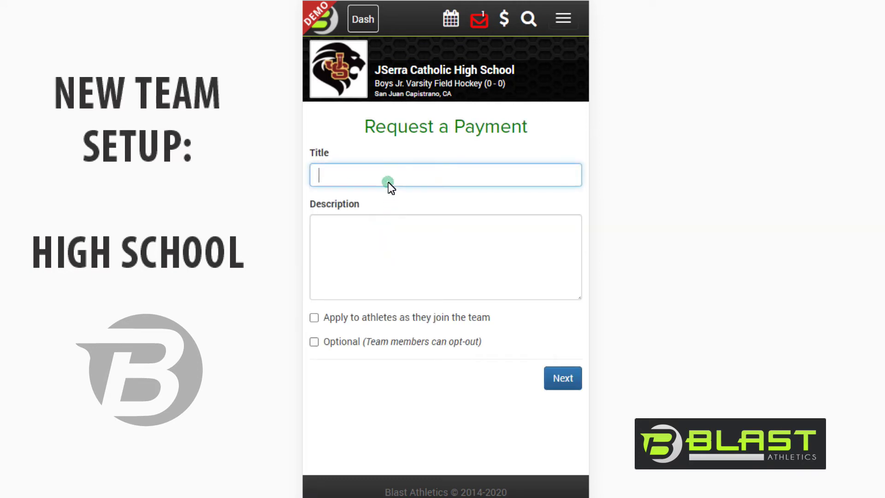
text(Team Dinners)
key(Tab)
text(Food)
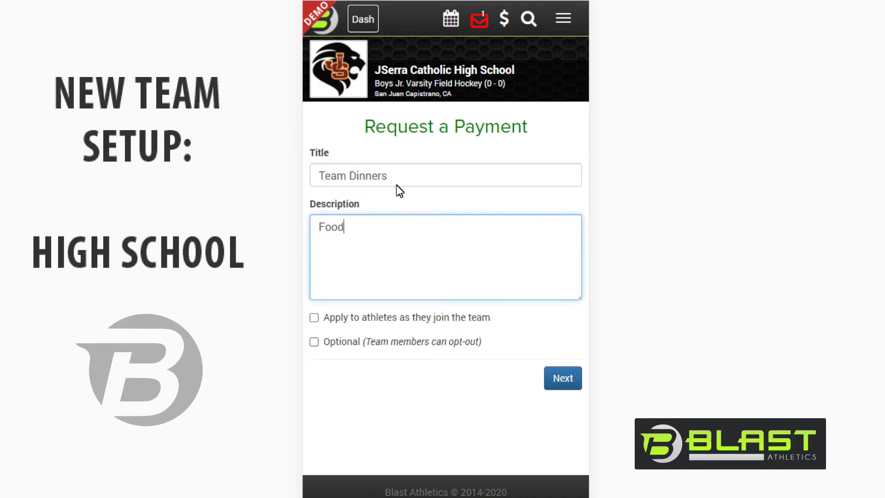
text( during season)
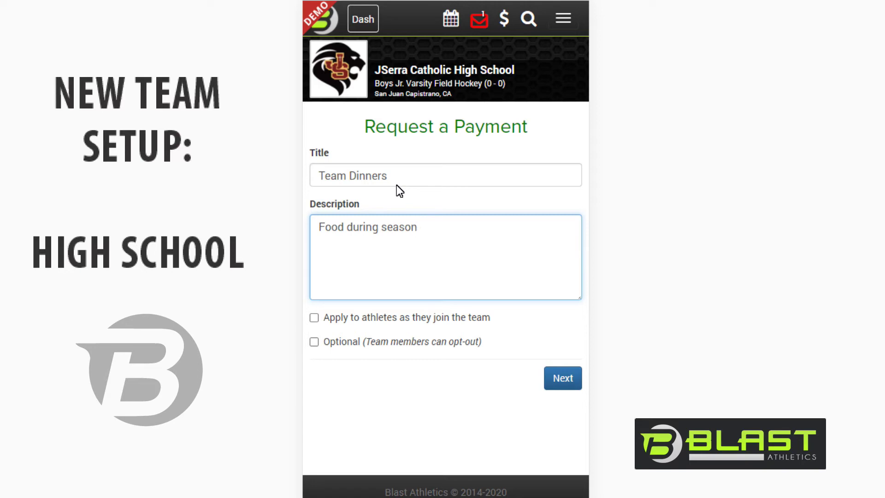
click(415, 321)
click(568, 382)
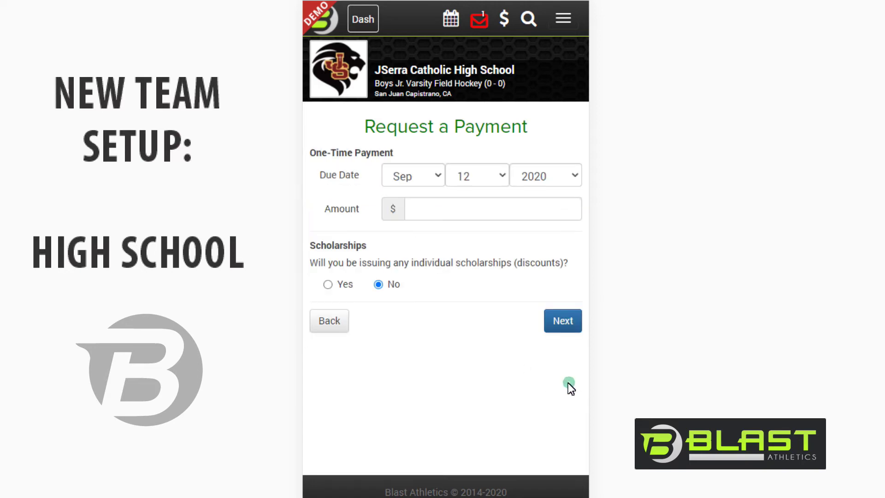
Set the amount to $100, select all members, and send the request
click(449, 216)
text(100)
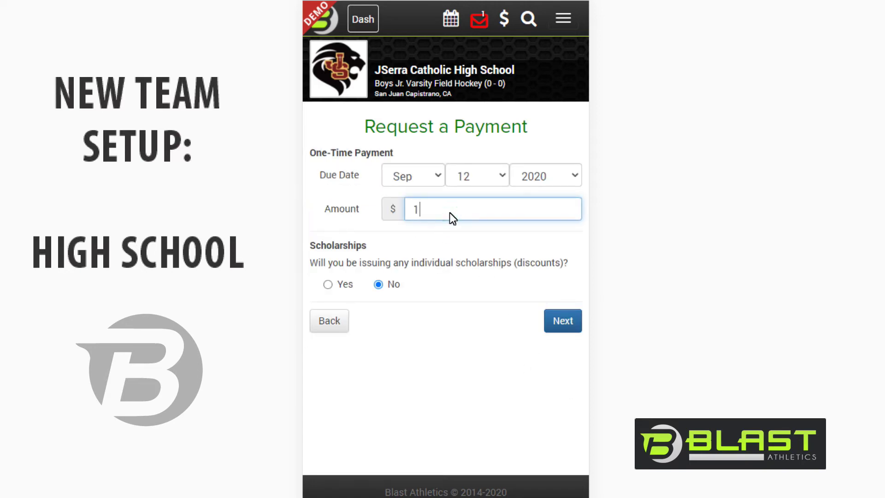
click(566, 326)
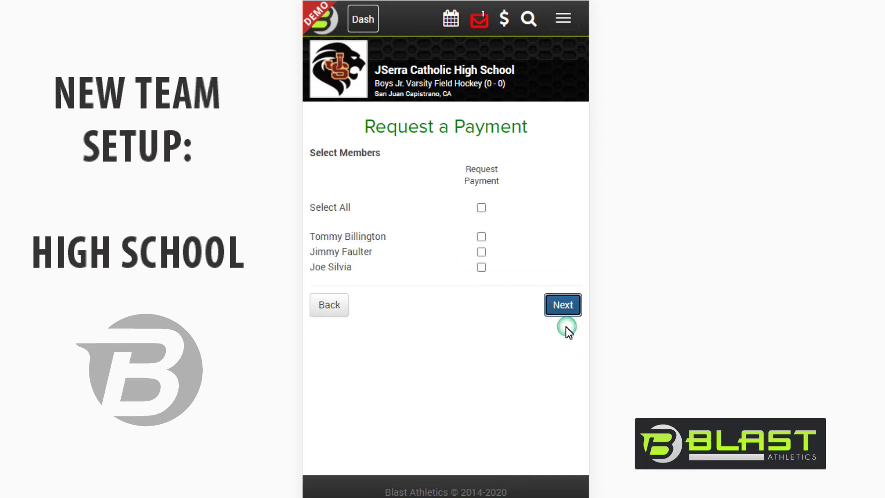
click(484, 207)
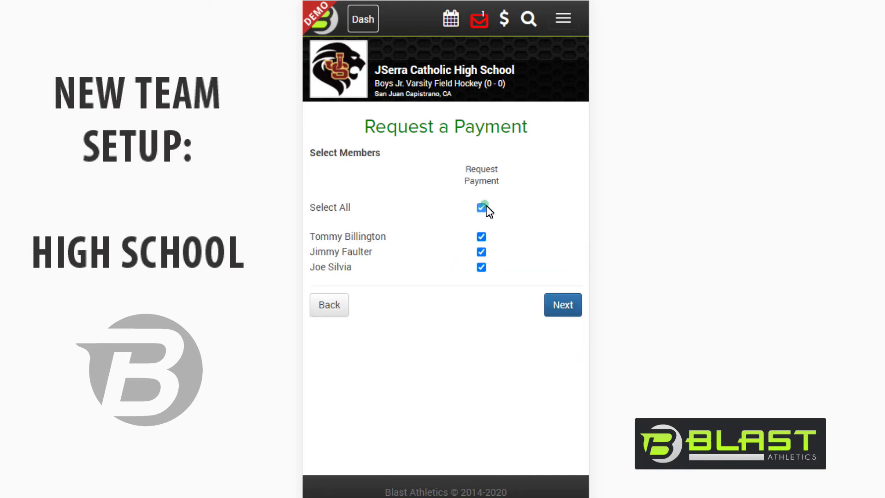
click(562, 306)
scroll(530, 267, down, 4)
scroll(524, 284, up, 4)
click(536, 237)
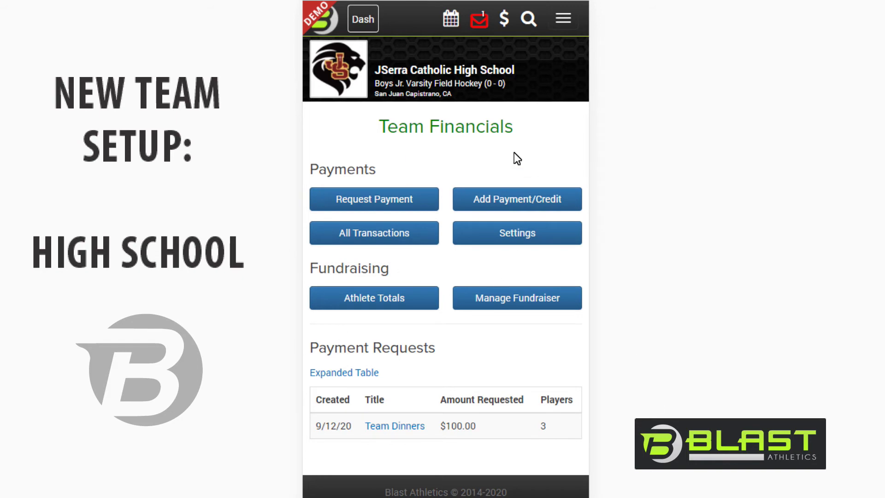
Browse the Invite Team sign-up options, then open the parent's join request from notifications
click(442, 98)
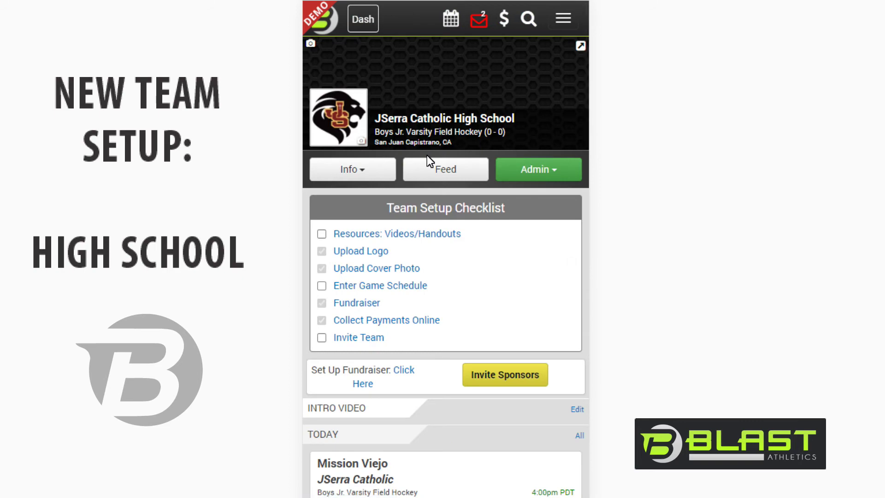
scroll(426, 155, down, 3)
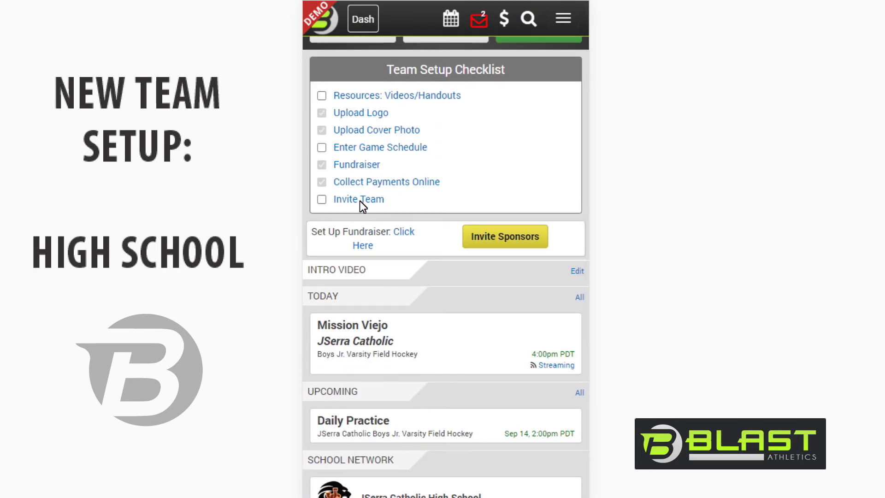
click(359, 201)
scroll(360, 200, down, 3)
scroll(359, 200, down, 1)
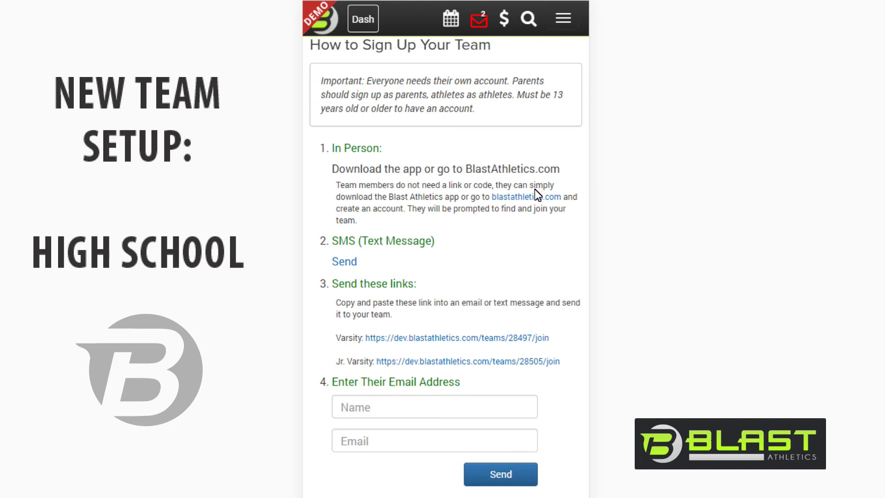
scroll(532, 189, down, 3)
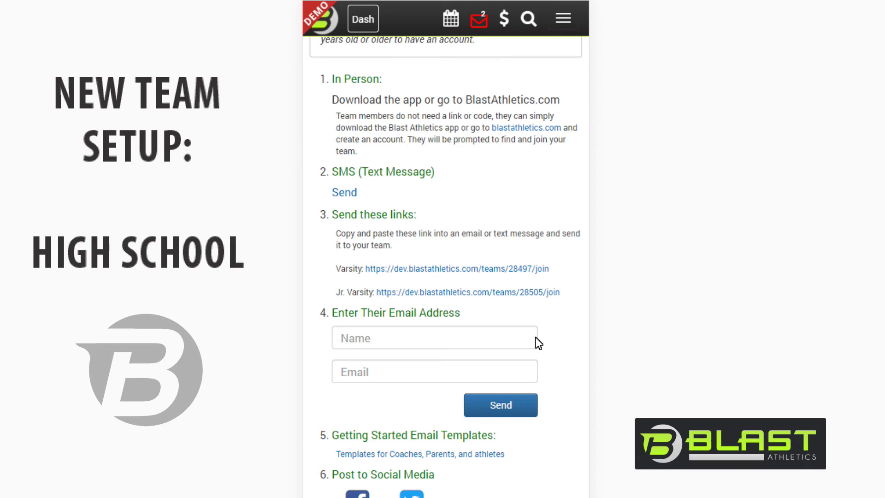
scroll(535, 338, down, 1)
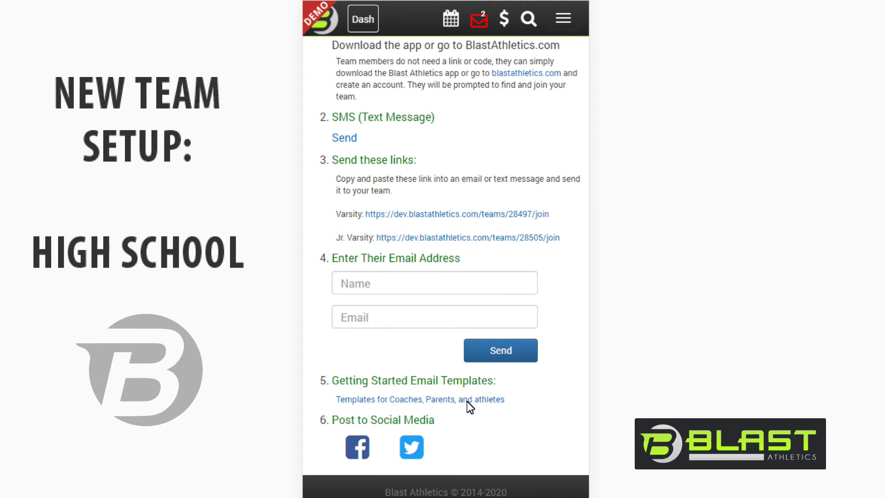
scroll(461, 404, up, 6)
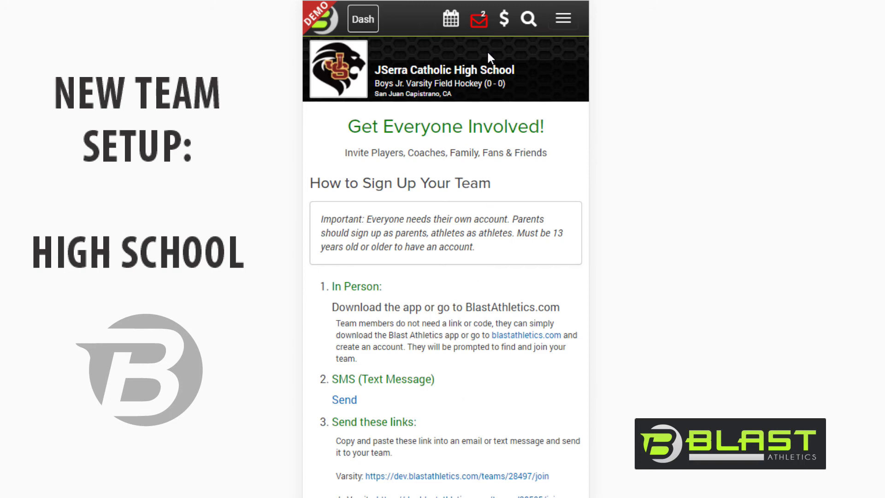
click(481, 21)
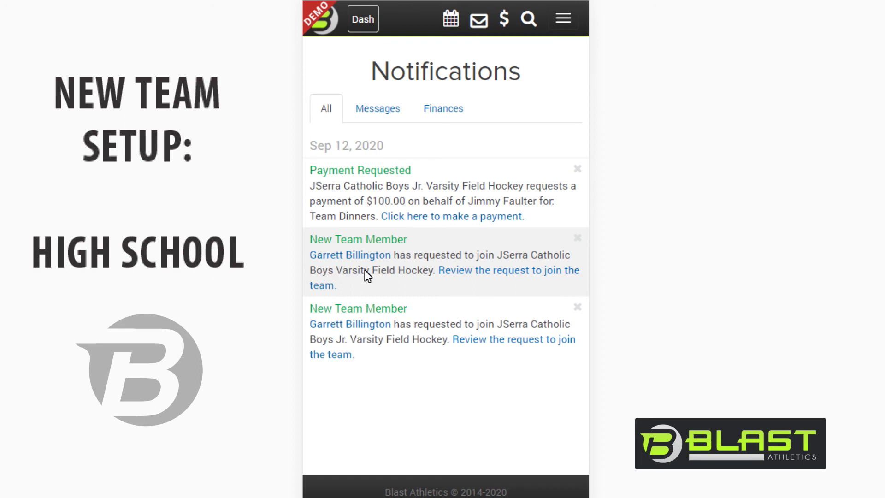
click(476, 272)
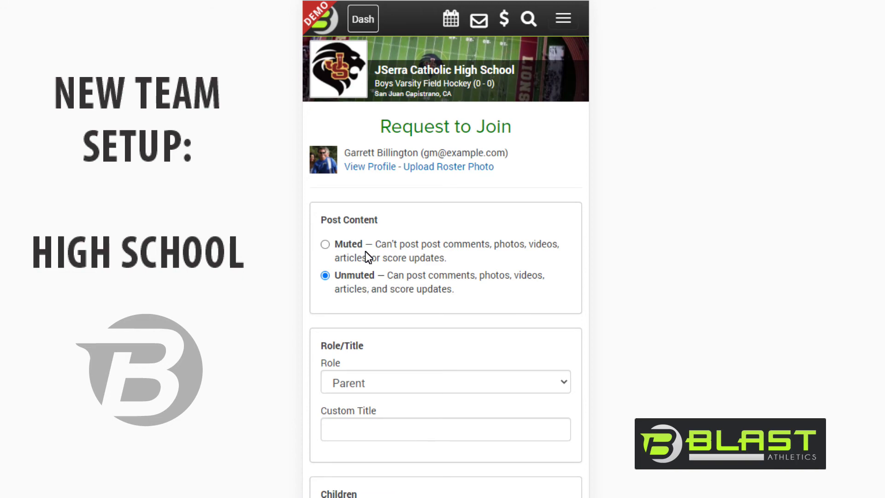
scroll(426, 251, down, 2)
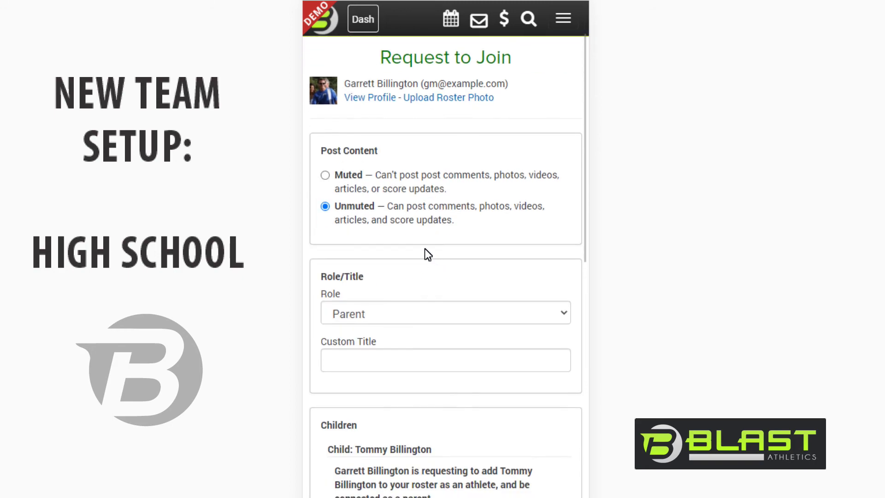
scroll(487, 219, down, 3)
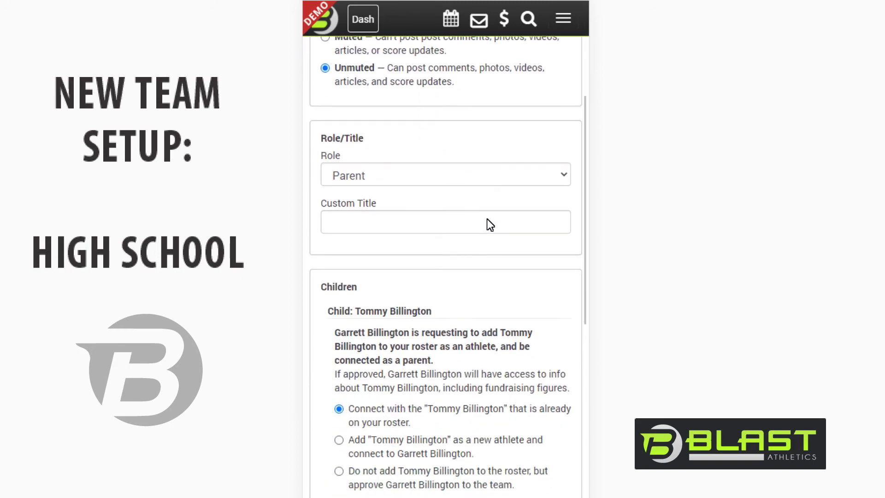
scroll(484, 227, down, 3)
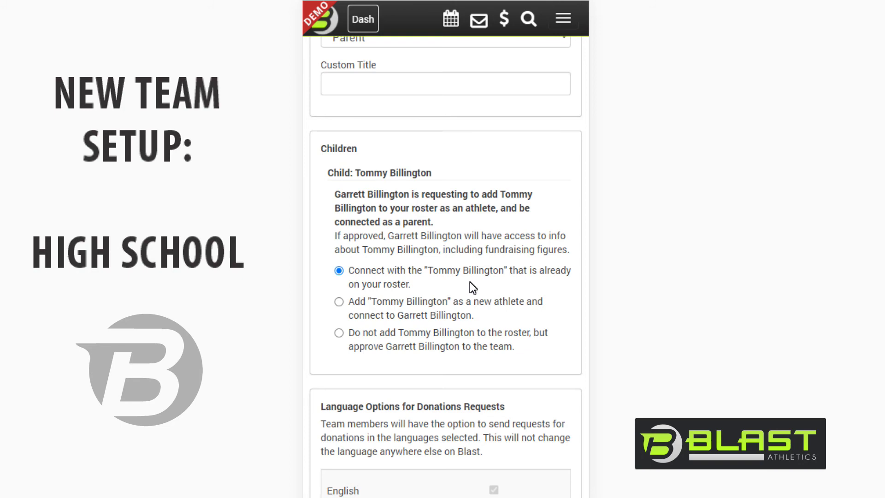
scroll(470, 283, down, 5)
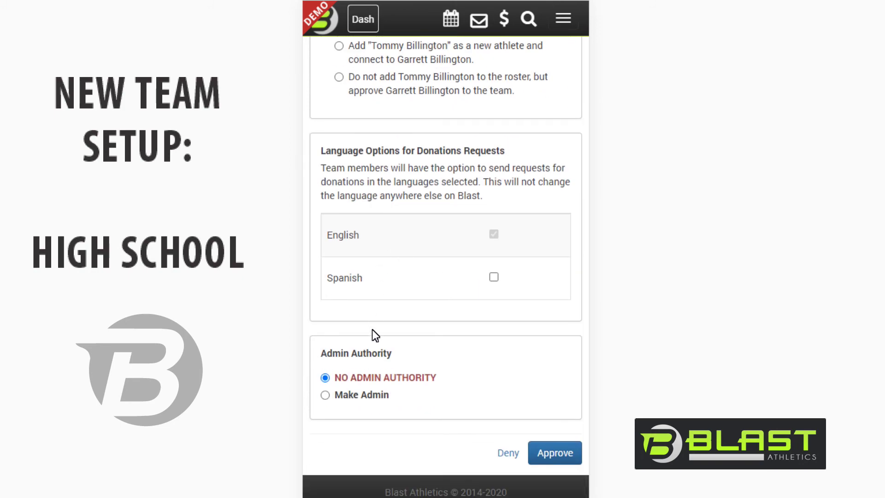
click(358, 396)
scroll(389, 360, down, 5)
scroll(388, 360, down, 1)
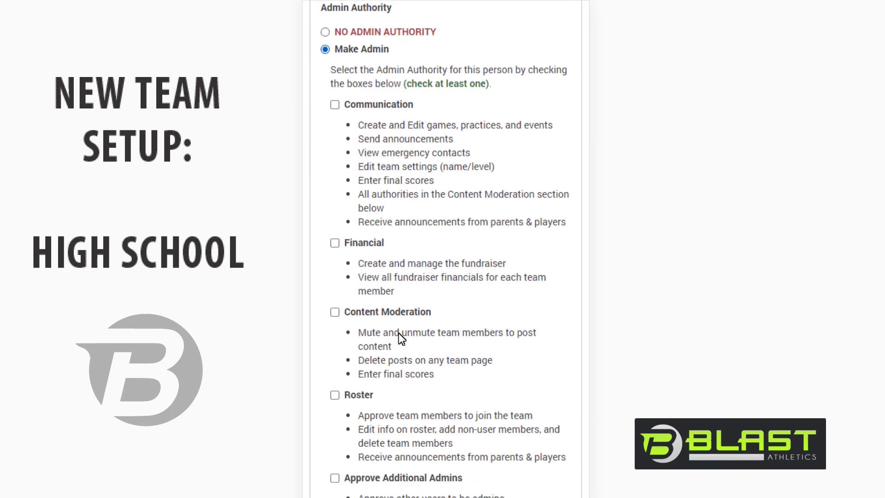
scroll(398, 333, down, 3)
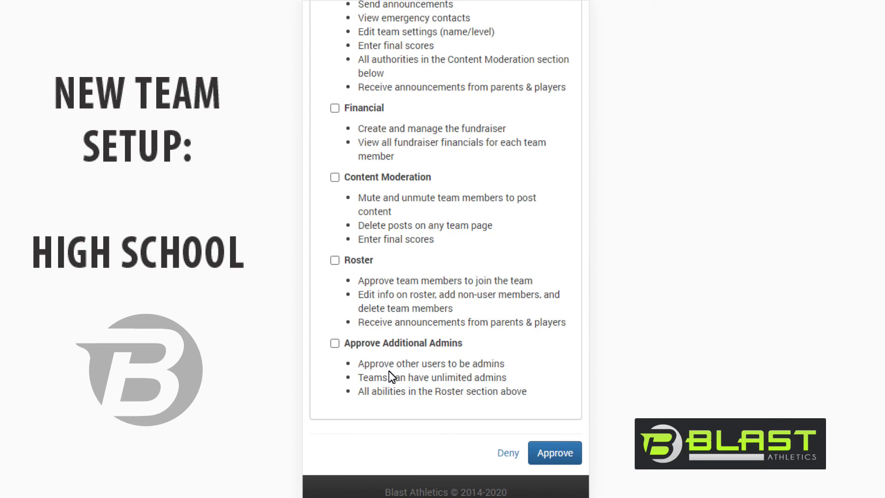
scroll(516, 414, up, 3)
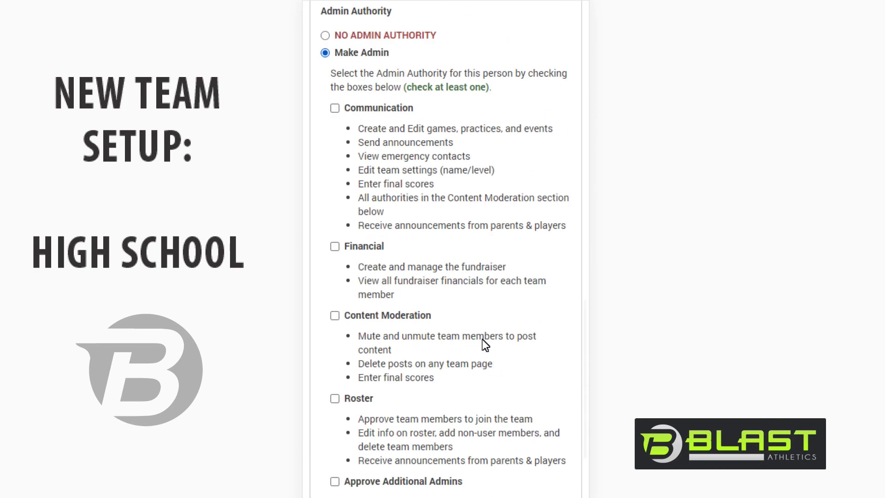
scroll(478, 333, down, 3)
scroll(474, 346, up, 8)
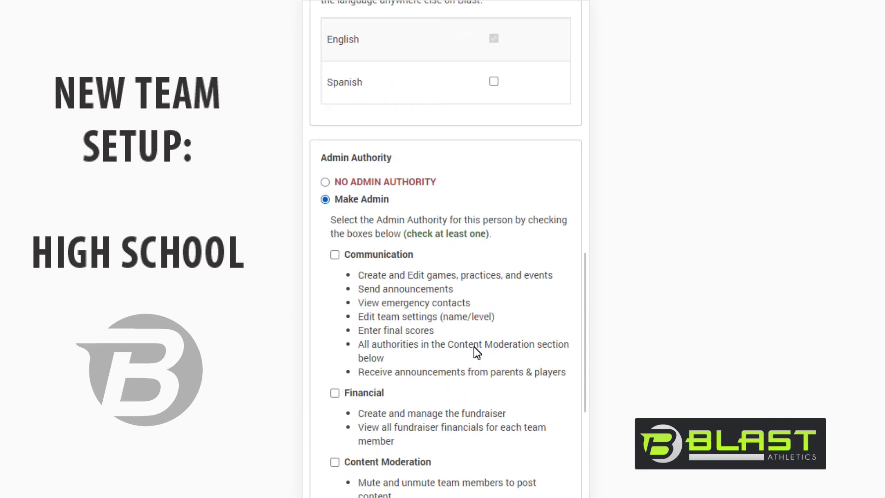
click(330, 245)
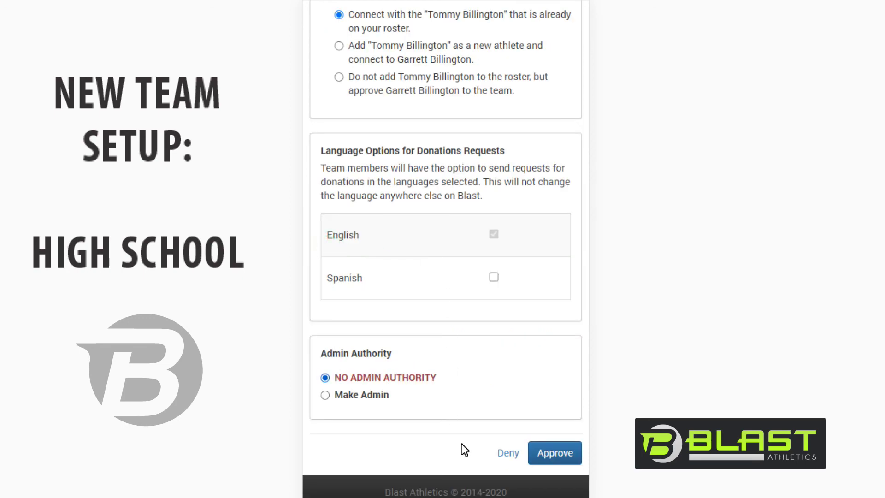
click(558, 454)
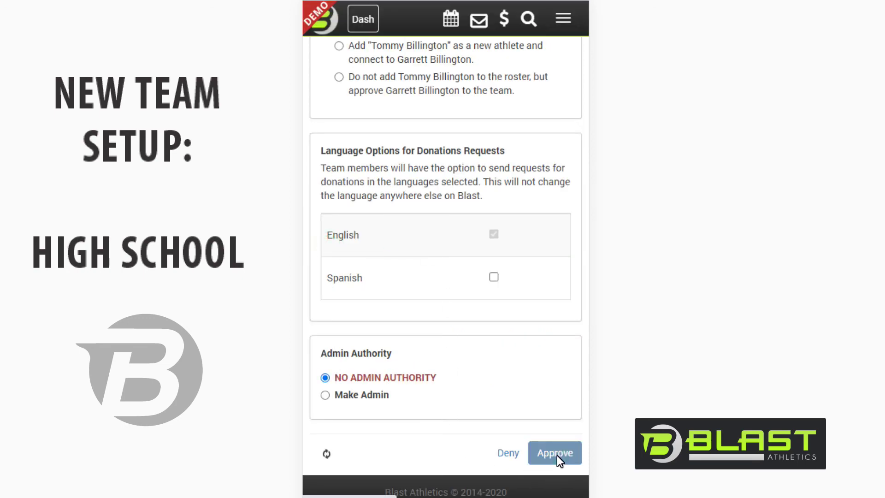
Confirm the new Team Parent on the Varsity roster, then open the Boys Varsity Field Hockey team page's admin options
scroll(379, 291, down, 1)
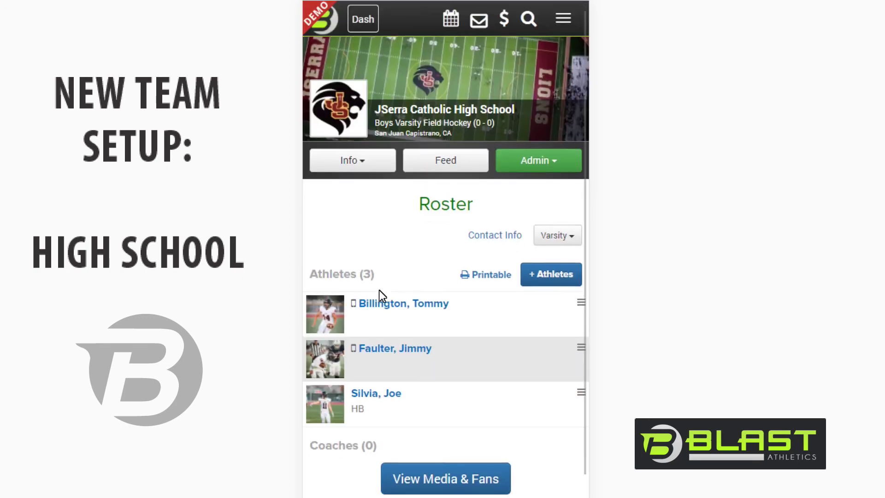
scroll(462, 412, down, 4)
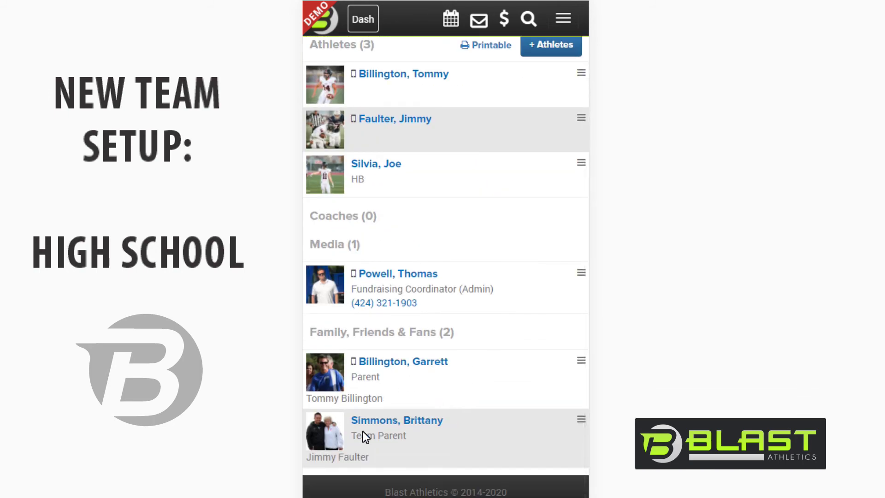
scroll(416, 397, up, 5)
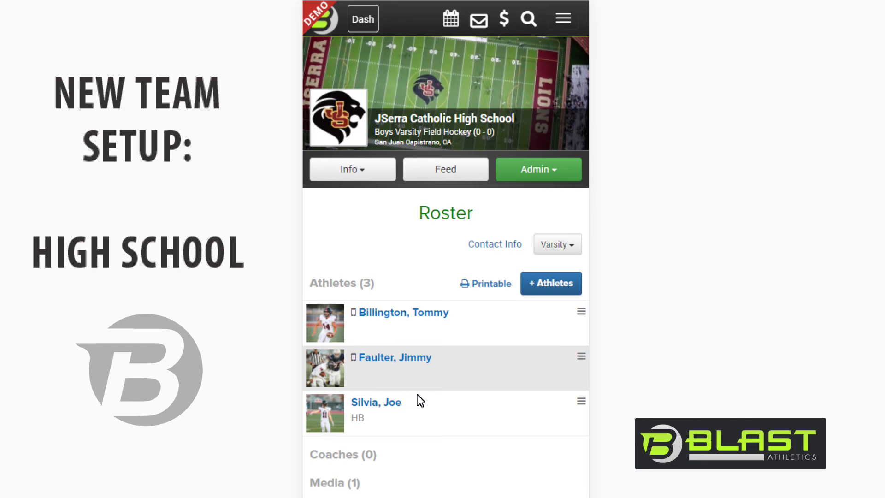
click(425, 136)
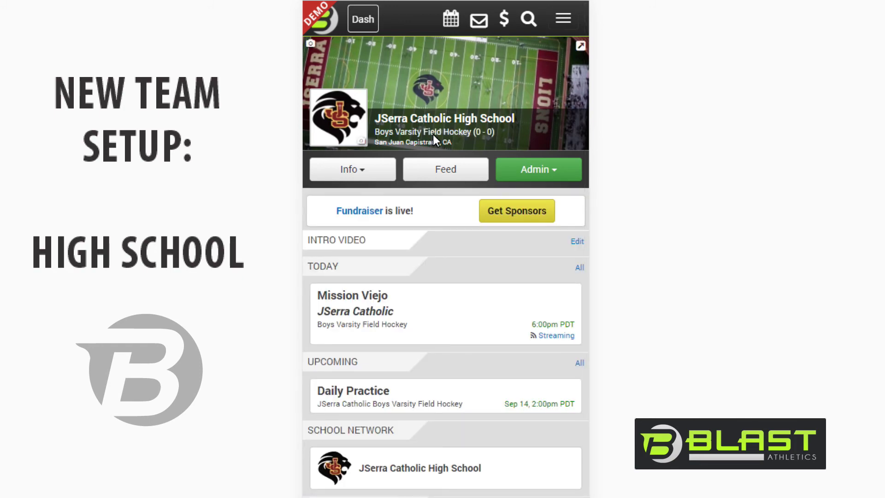
click(537, 173)
Start a new team message addressed to the first Varsity player, with the Parents list expanded
click(539, 304)
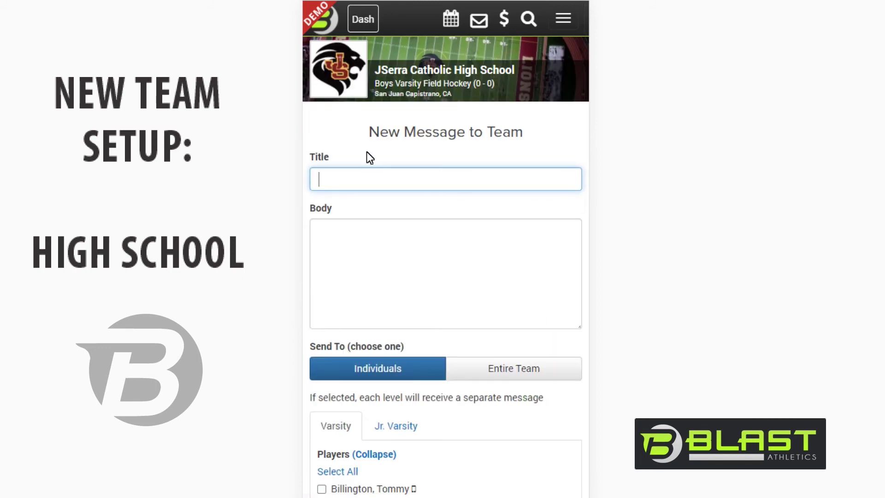
scroll(367, 152, down, 5)
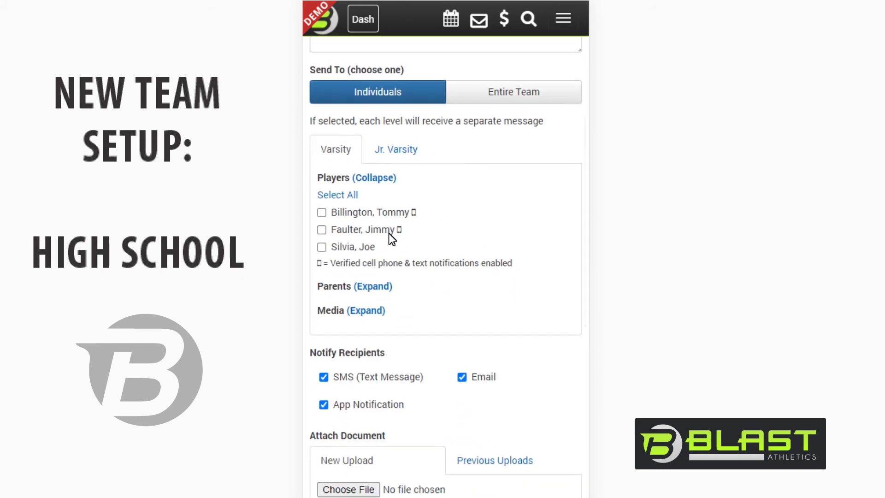
click(386, 217)
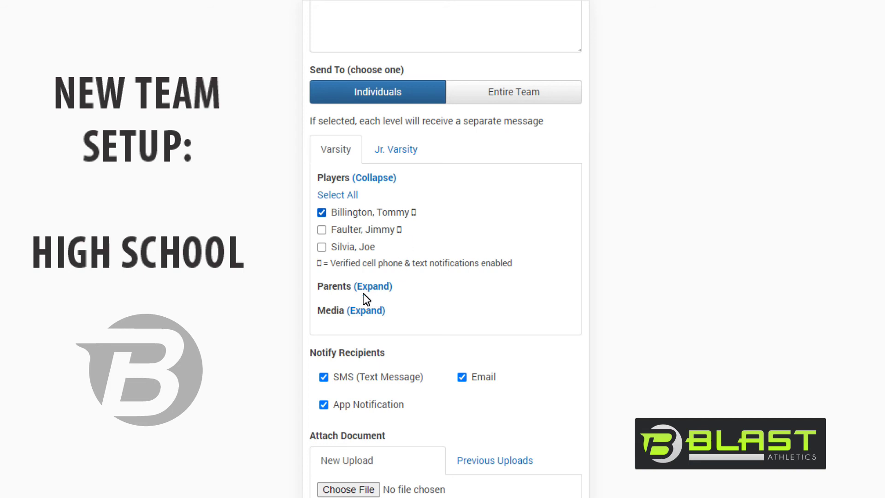
click(376, 290)
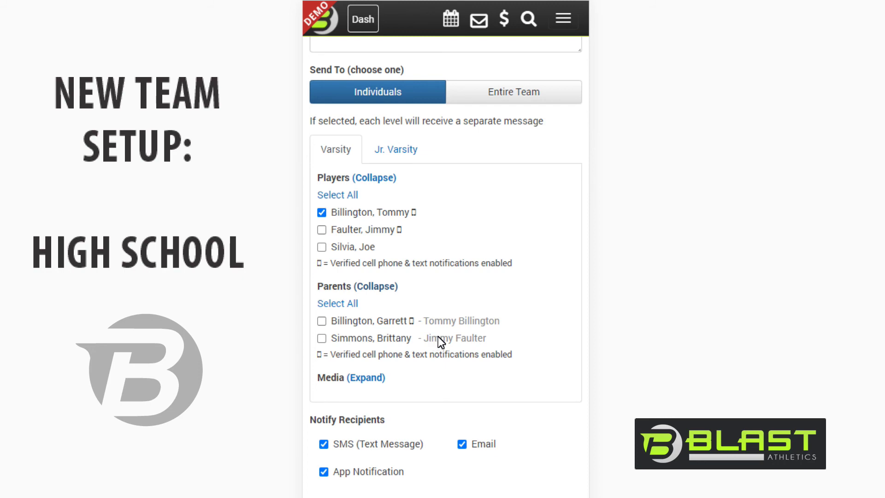
Leave the message without a poll and turn off comments and replies
scroll(477, 359, down, 5)
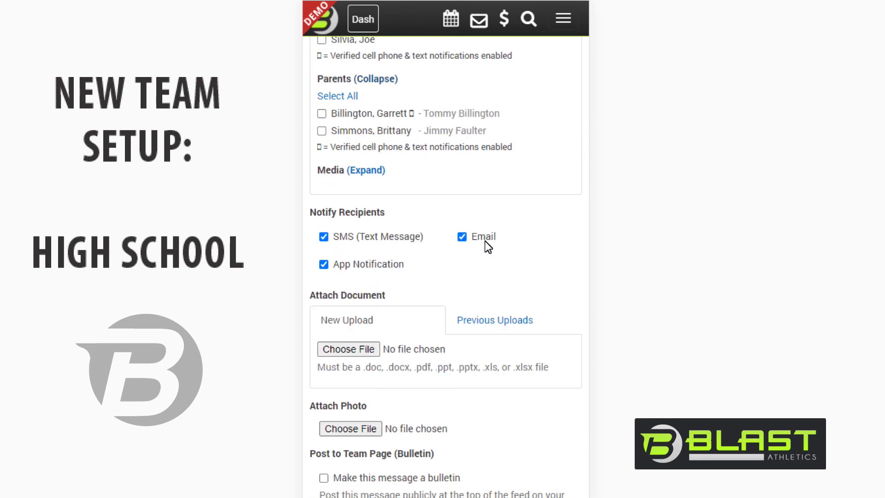
scroll(485, 240, down, 3)
scroll(458, 229, down, 3)
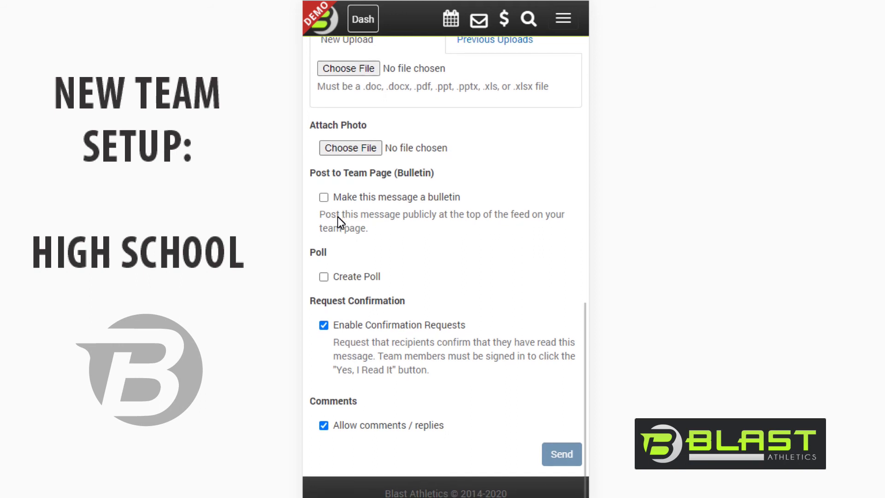
click(324, 280)
click(324, 277)
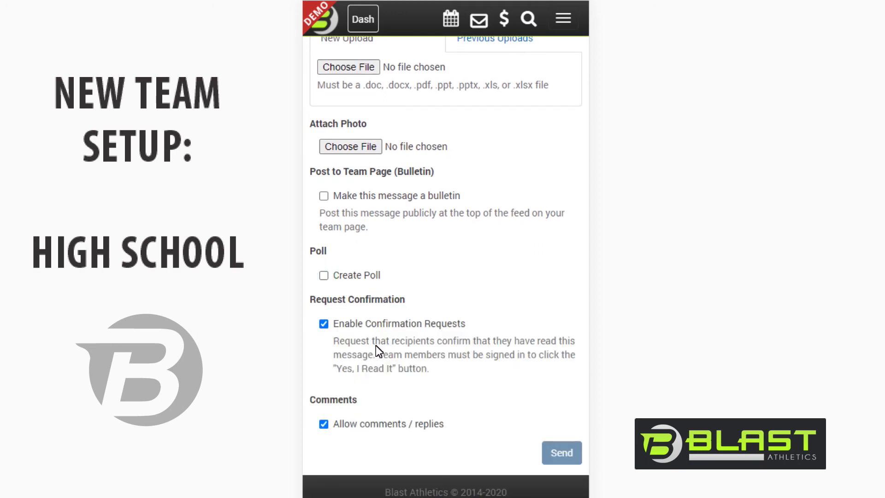
click(329, 425)
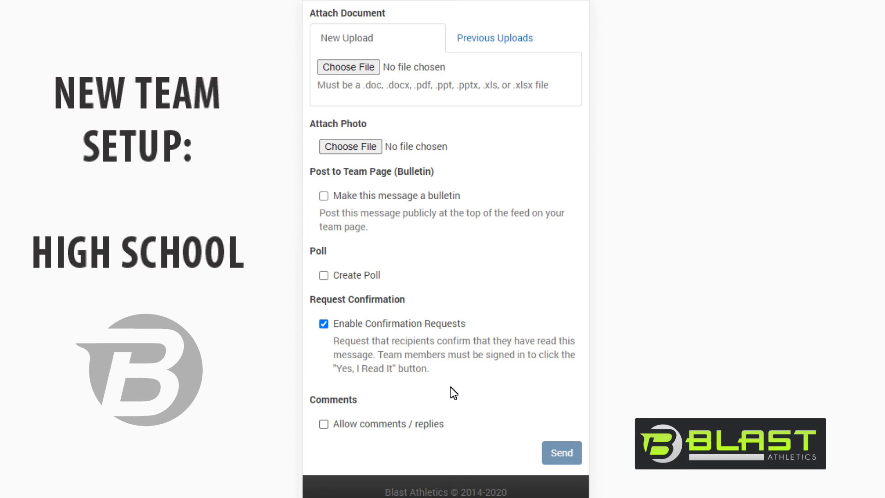
scroll(450, 387, up, 15)
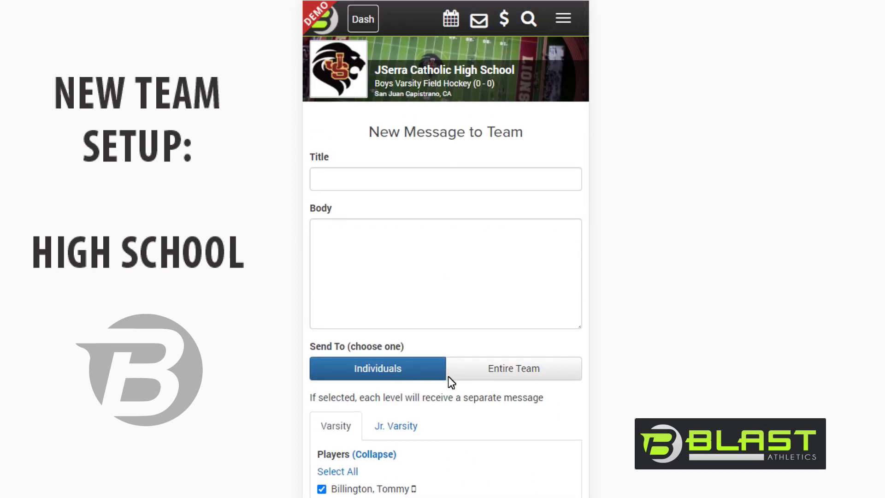
Open the Jr. Varsity game against Mission Viejo from the dashboard and check its Post options
click(369, 21)
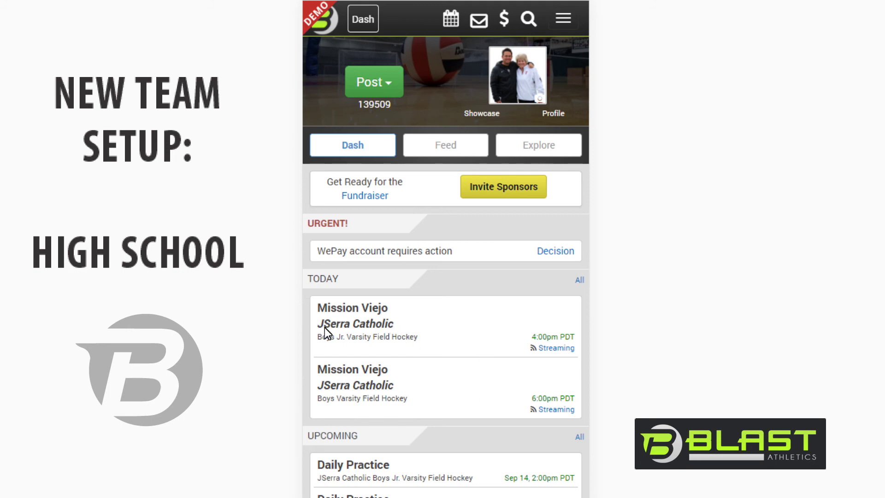
click(348, 324)
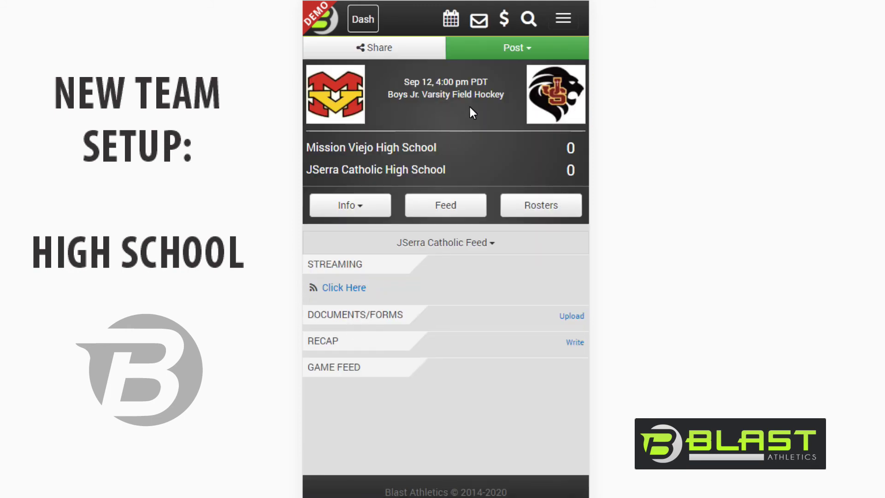
click(507, 50)
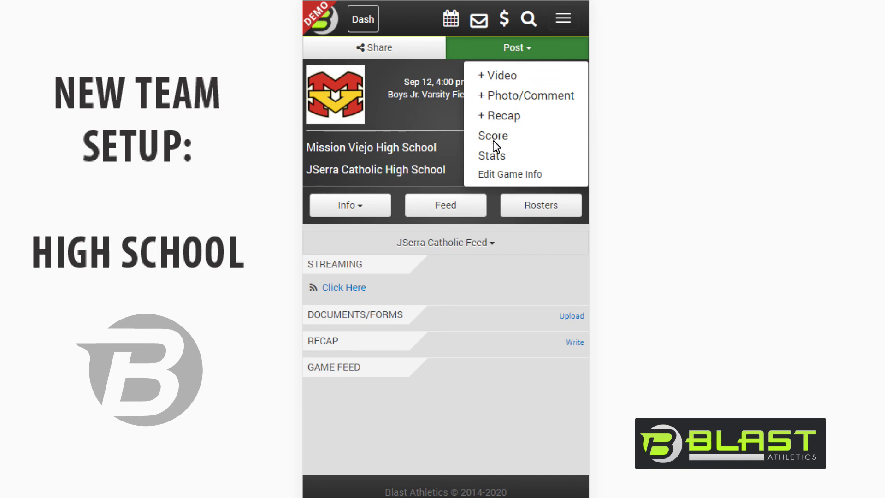
click(531, 48)
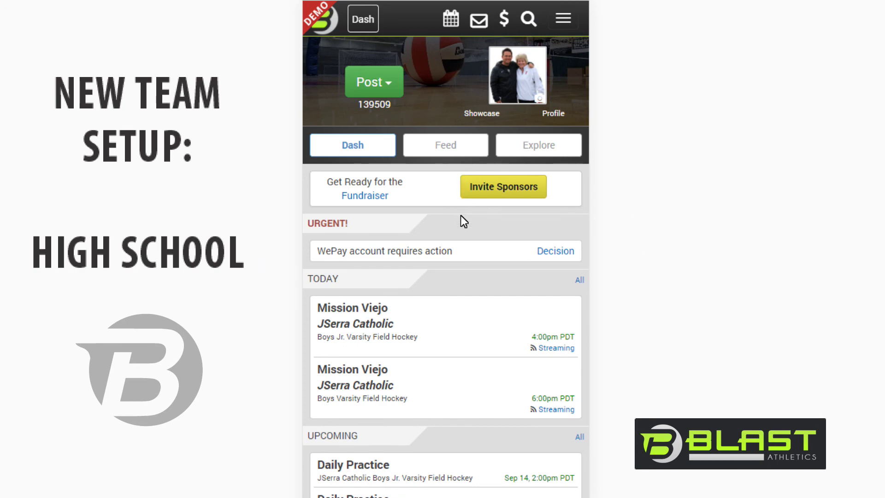
scroll(464, 222, down, 3)
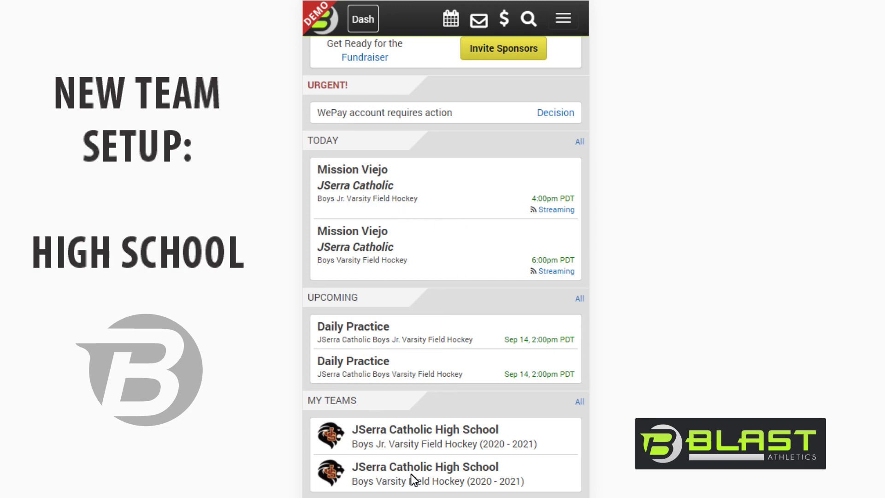
scroll(470, 302, up, 3)
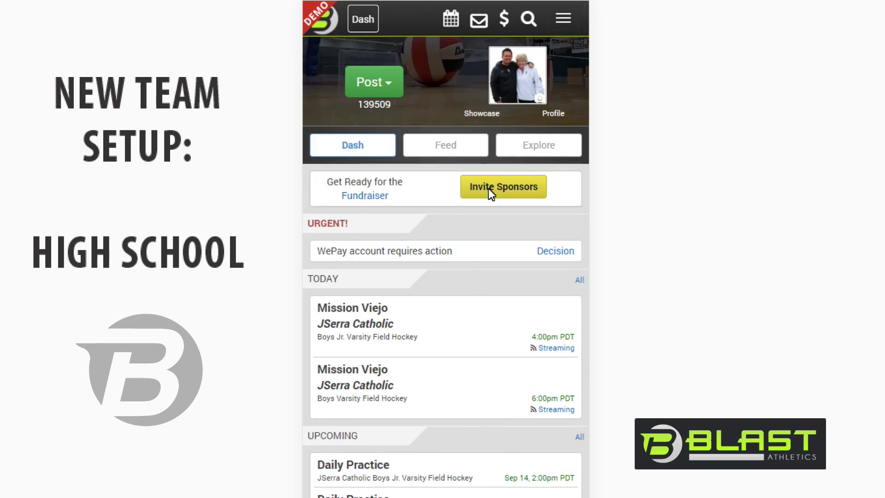
click(451, 20)
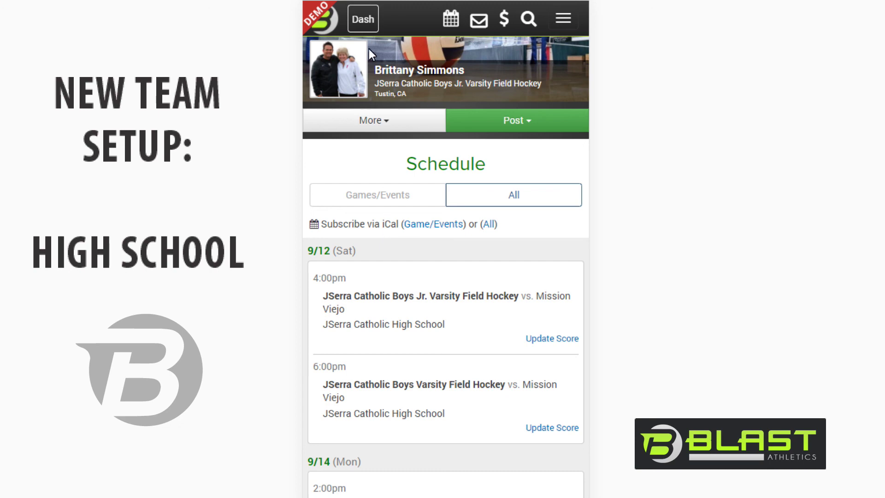
click(363, 18)
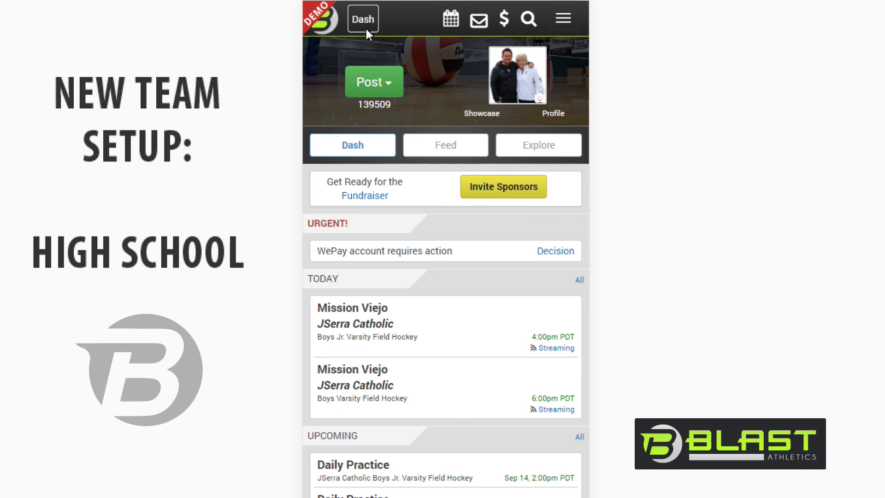
scroll(405, 233, down, 2)
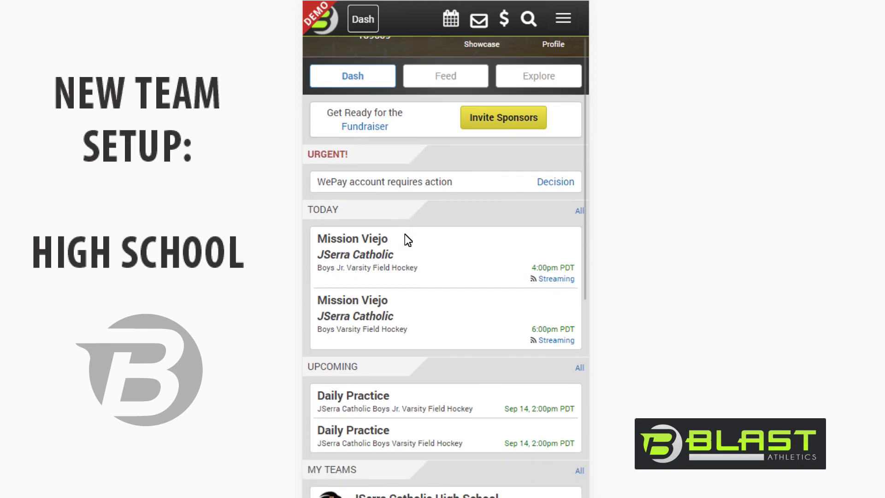
scroll(404, 234, down, 3)
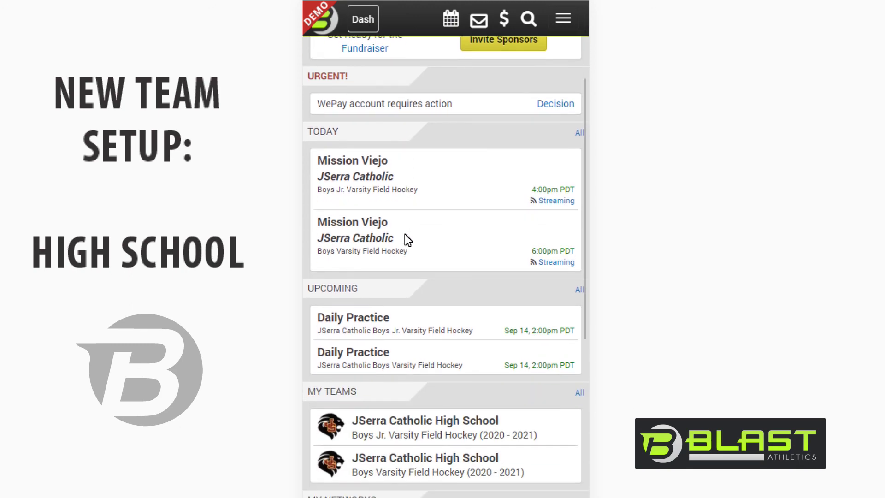
scroll(404, 232, down, 2)
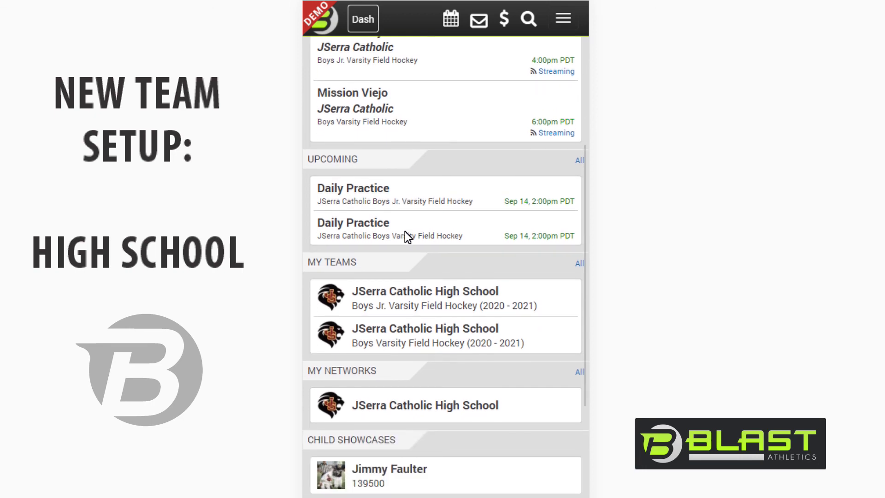